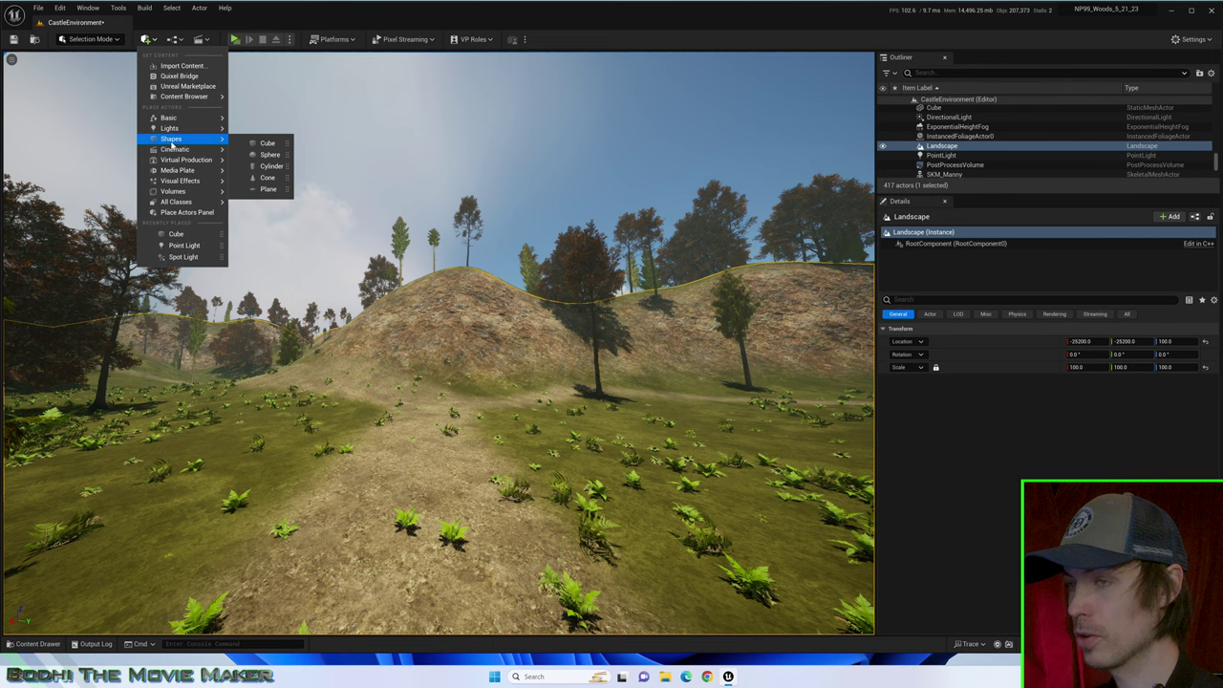
# Step: Place a cube on the dirt path, stretch it into a tall pillar, and duplicate it to form a second pillar
pyautogui.moveTo(265, 142); pyautogui.dragTo(328, 516)
pyautogui.moveTo(334, 468); pyautogui.dragTo(336, 344)
pyautogui.press('w')
pyautogui.moveTo(335, 466); pyautogui.dragTo(571, 419)
# Step: Rotate the third pillar-shaped cube horizontal and set it across the tops of the two pillars as a beam
pyautogui.press('e')
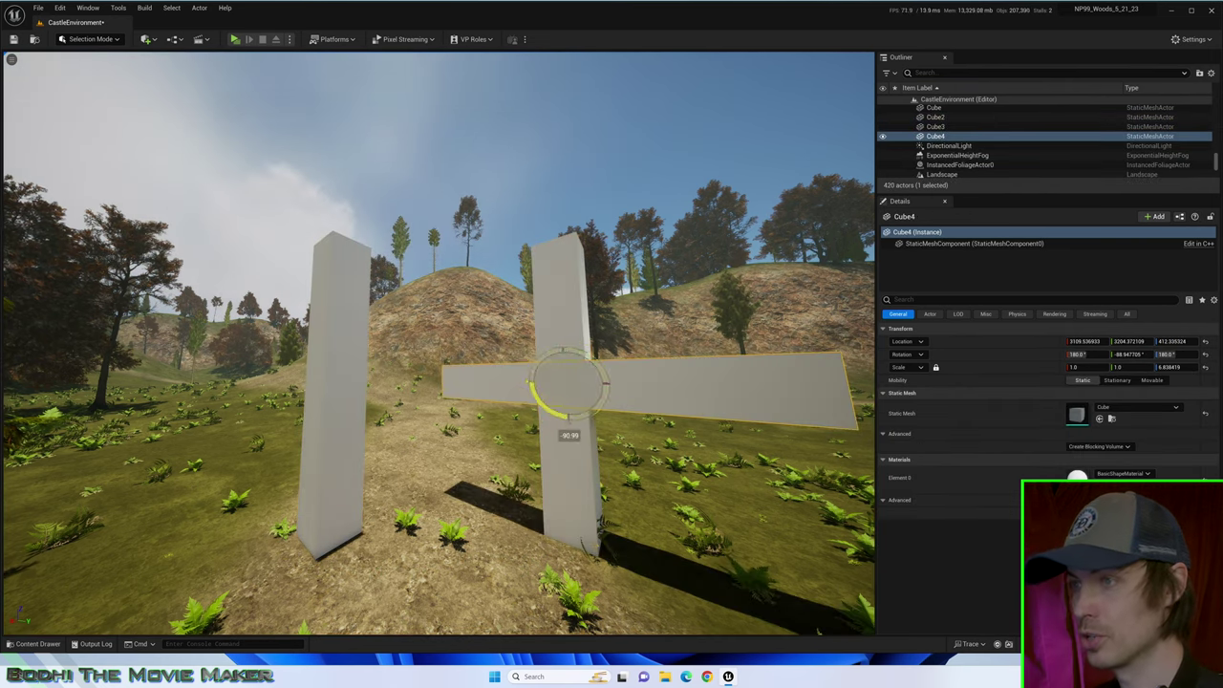
pyautogui.moveTo(597, 379); pyautogui.dragTo(432, 390)
pyautogui.press('w')
pyautogui.moveTo(453, 421); pyautogui.dragTo(469, 487, button='right')
pyautogui.moveTo(471, 365); pyautogui.dragTo(476, 205)
pyautogui.moveTo(487, 258); pyautogui.dragTo(612, 306, button='right')
pyautogui.moveTo(478, 326); pyautogui.dragTo(425, 325)
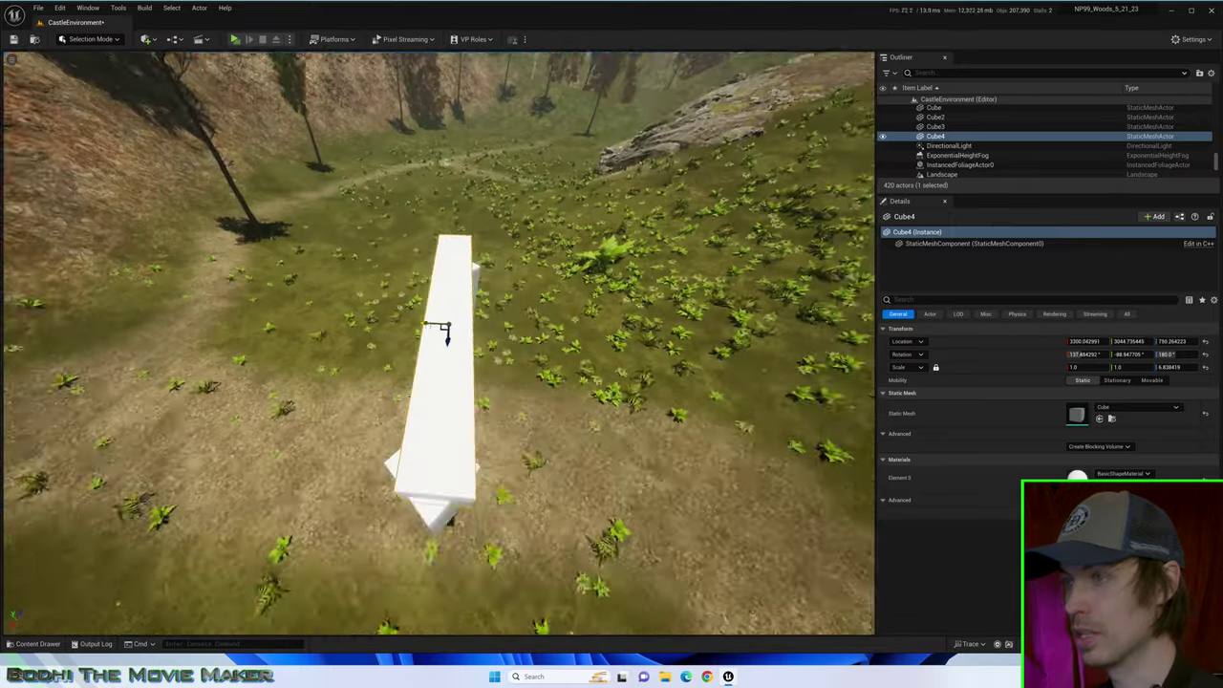
# Step: Scale the crossbeam to about 1.69 × 1.69 × 7.53 so it overhangs both pillars
pyautogui.moveTo(439, 334); pyautogui.dragTo(310, 205, button='right')
pyautogui.press('e')
pyautogui.press('r')
pyautogui.moveTo(479, 224); pyautogui.dragTo(511, 203)
pyautogui.moveTo(511, 220); pyautogui.dragTo(449, 215, button='right')
# Step: Select both pillars and the crossbeam, and merge them in Modeling mode into a new object named Combined, deleting the inputs
pyautogui.press('w')
pyautogui.keyDown('shift'); pyautogui.click(359, 371); pyautogui.keyUp('shift')
pyautogui.click(463, 285)
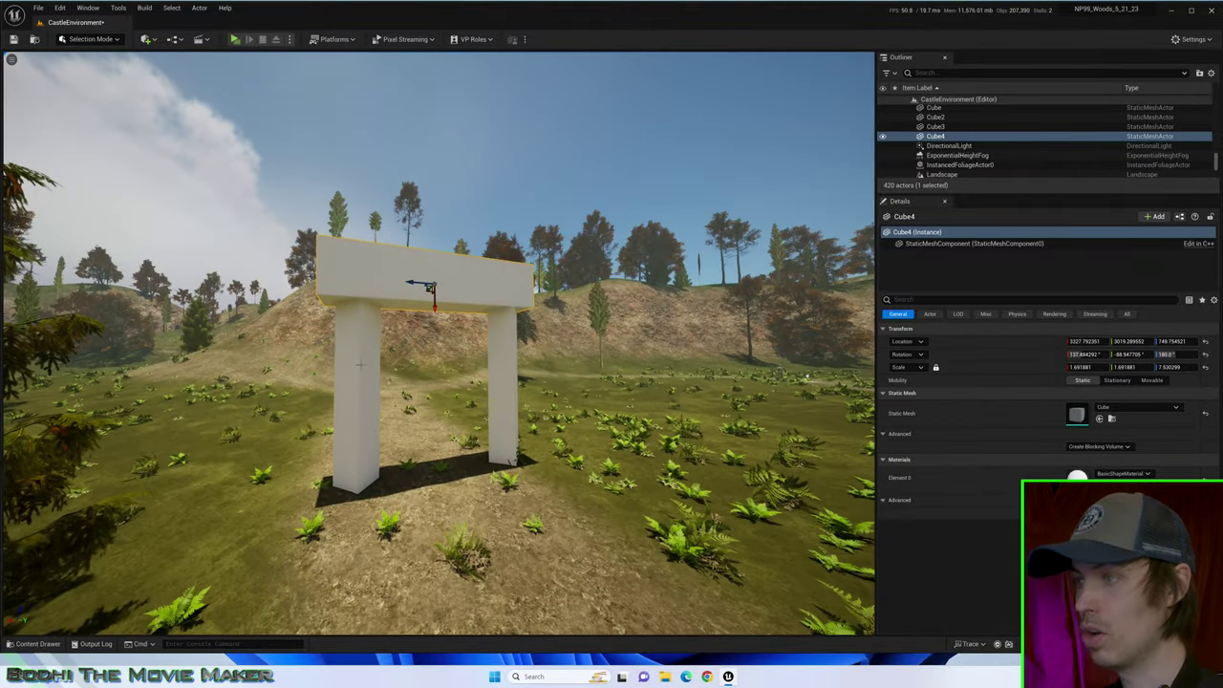
pyautogui.keyDown('shift'); pyautogui.click(356, 372); pyautogui.keyUp('shift')
pyautogui.keyDown('shift'); pyautogui.click(504, 341); pyautogui.keyUp('shift')
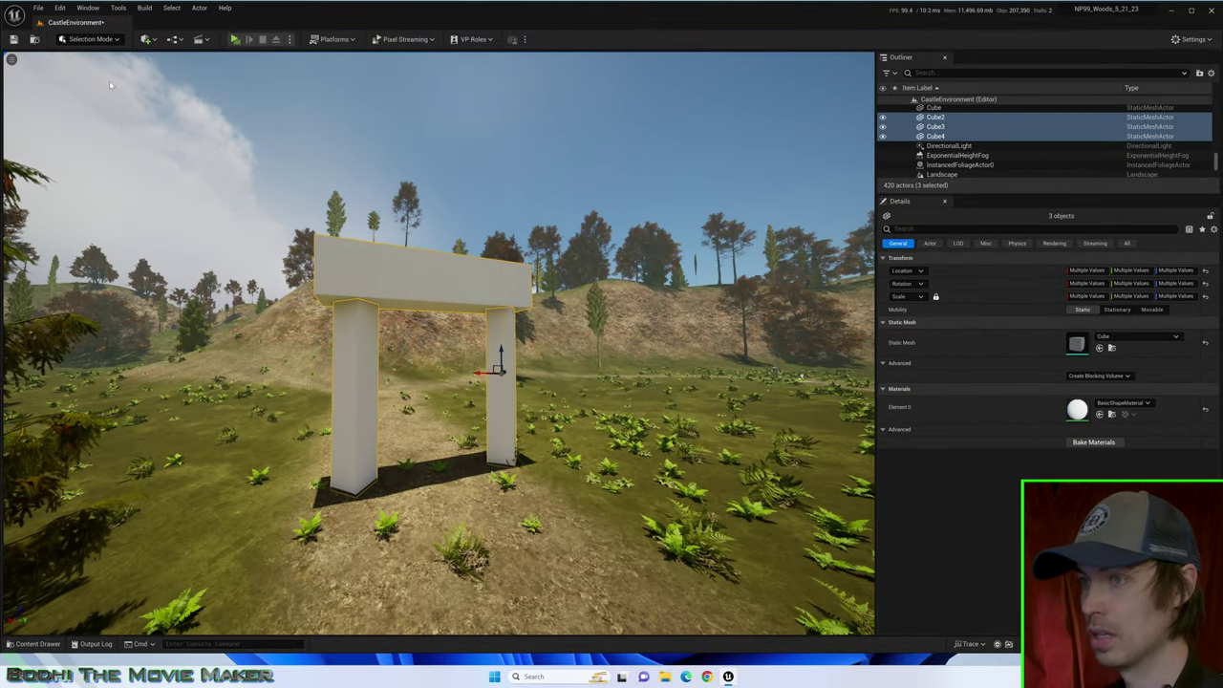
pyautogui.click(113, 38)
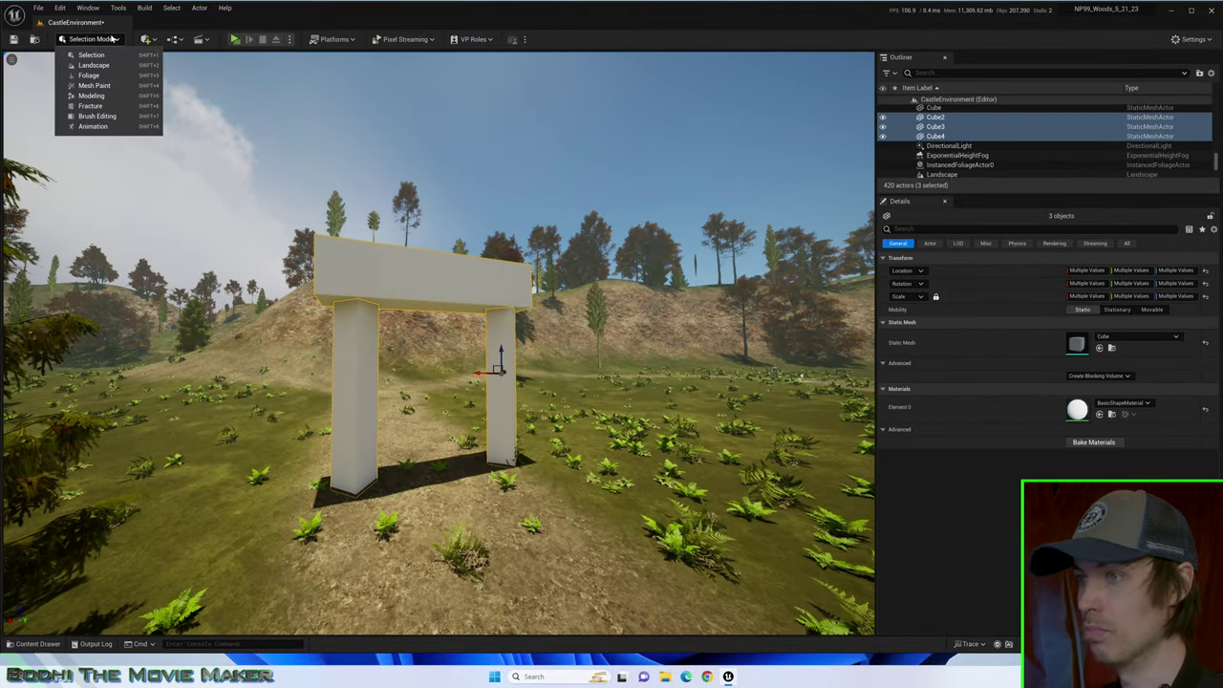
pyautogui.click(103, 98)
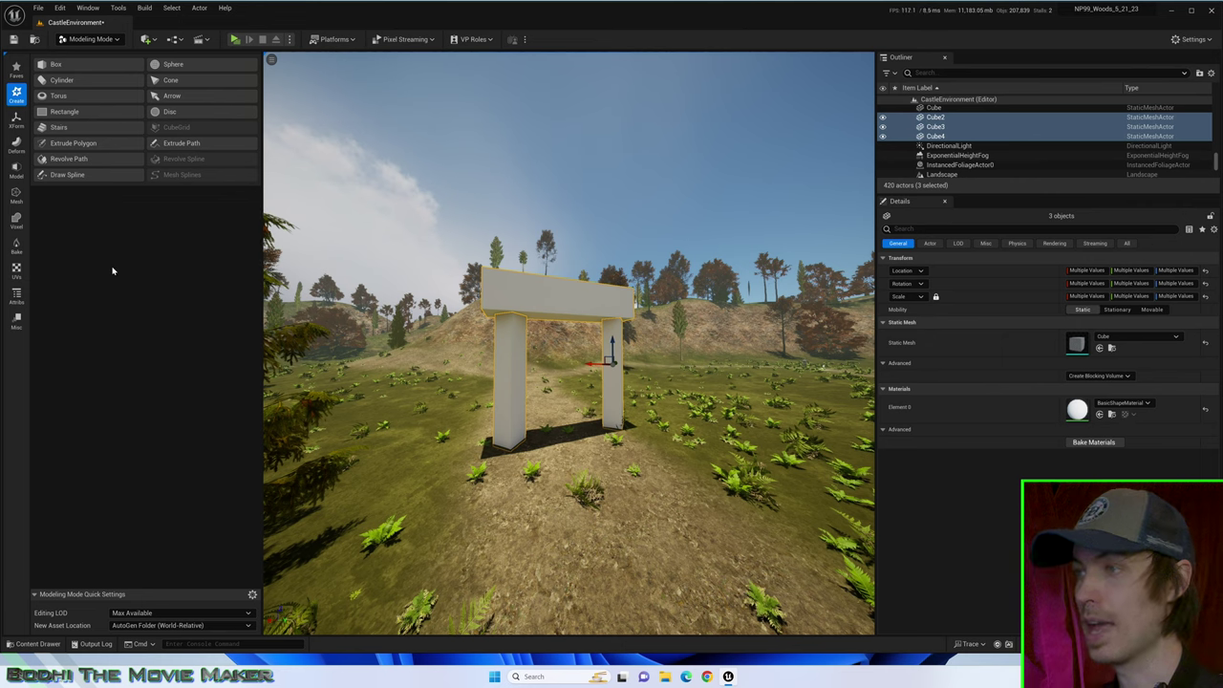
pyautogui.click(15, 118)
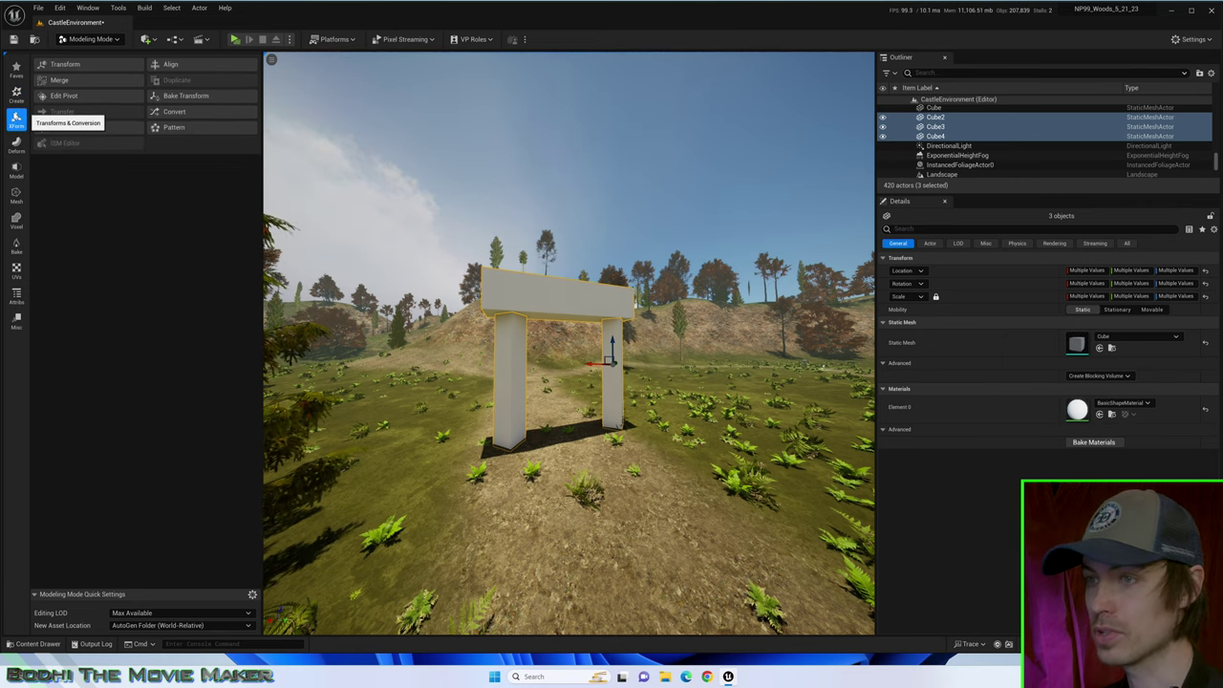
pyautogui.click(80, 85)
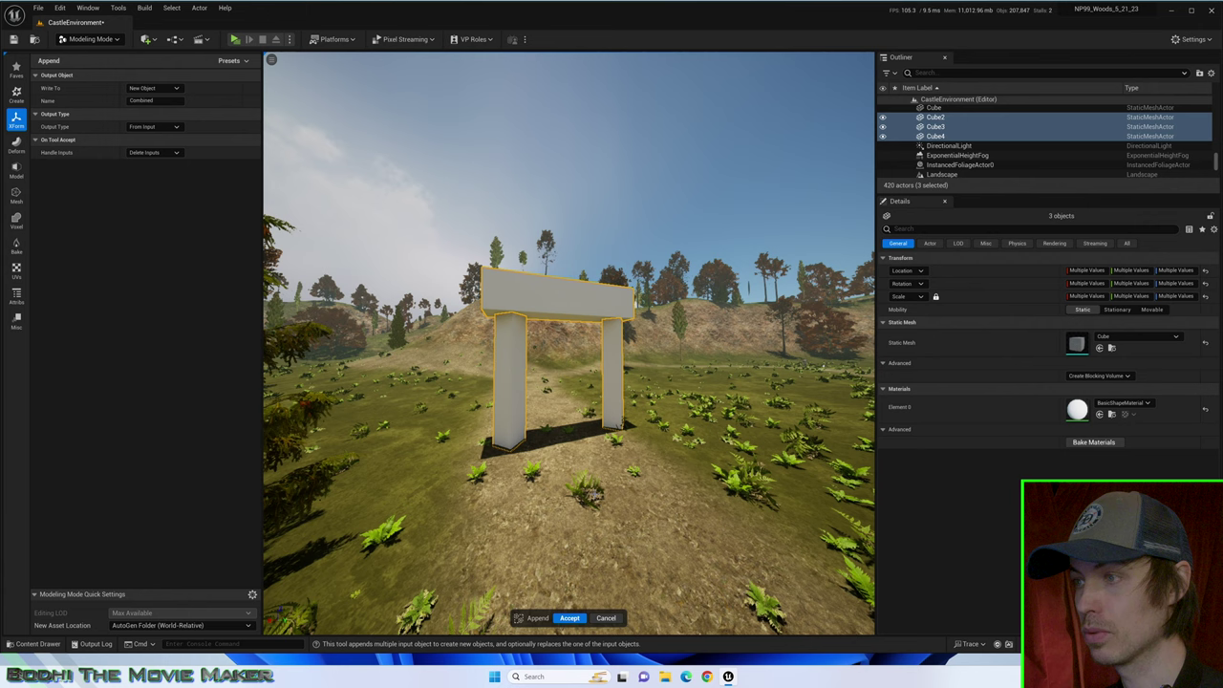
pyautogui.click(570, 618)
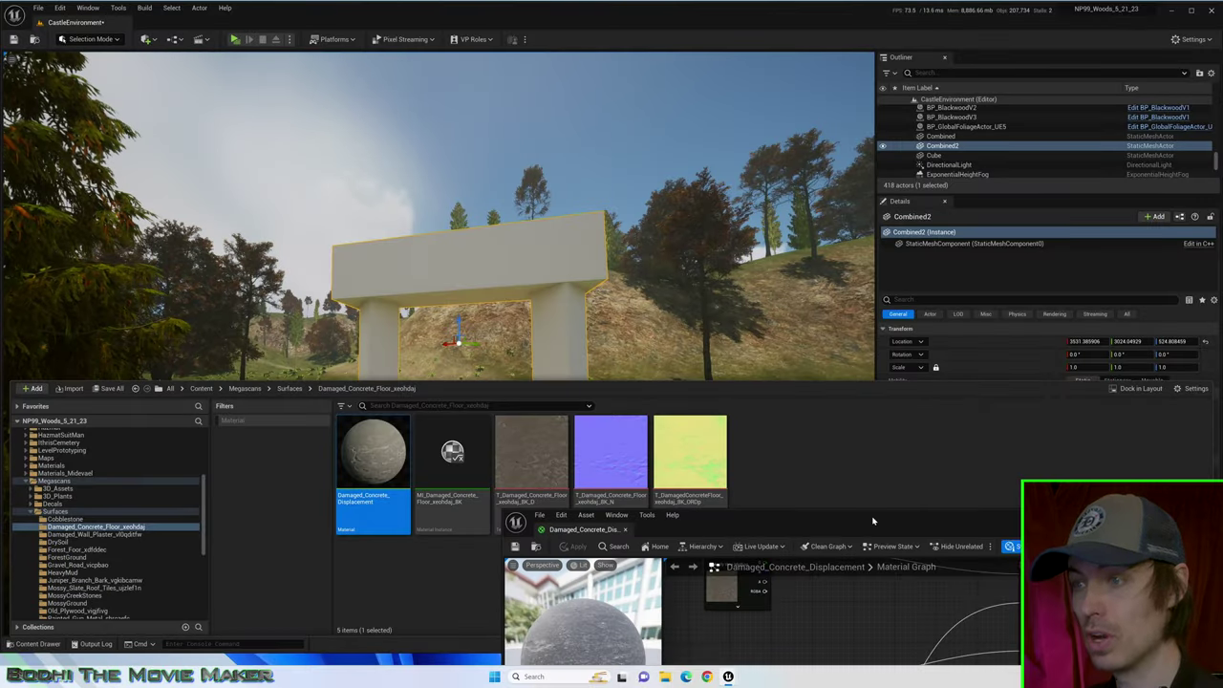
# Step: Apply the Damaged_Concrete_Displacement material to the merged arch
pyautogui.moveTo(430, 277); pyautogui.dragTo(435, 359, button='right')
pyautogui.press('w')
pyautogui.moveTo(373, 454); pyautogui.dragTo(400, 148)
pyautogui.moveTo(400, 148); pyautogui.dragTo(402, 201, button='right')
pyautogui.press('w')
pyautogui.press('s')
# Step: Rotate the concrete arch upside down and snap it to the ground
pyautogui.moveTo(414, 412); pyautogui.dragTo(392, 181)
pyautogui.press('e')
pyautogui.press('End')
pyautogui.press('w')
pyautogui.moveTo(392, 182); pyautogui.dragTo(550, 196, button='right')
pyautogui.press('s')
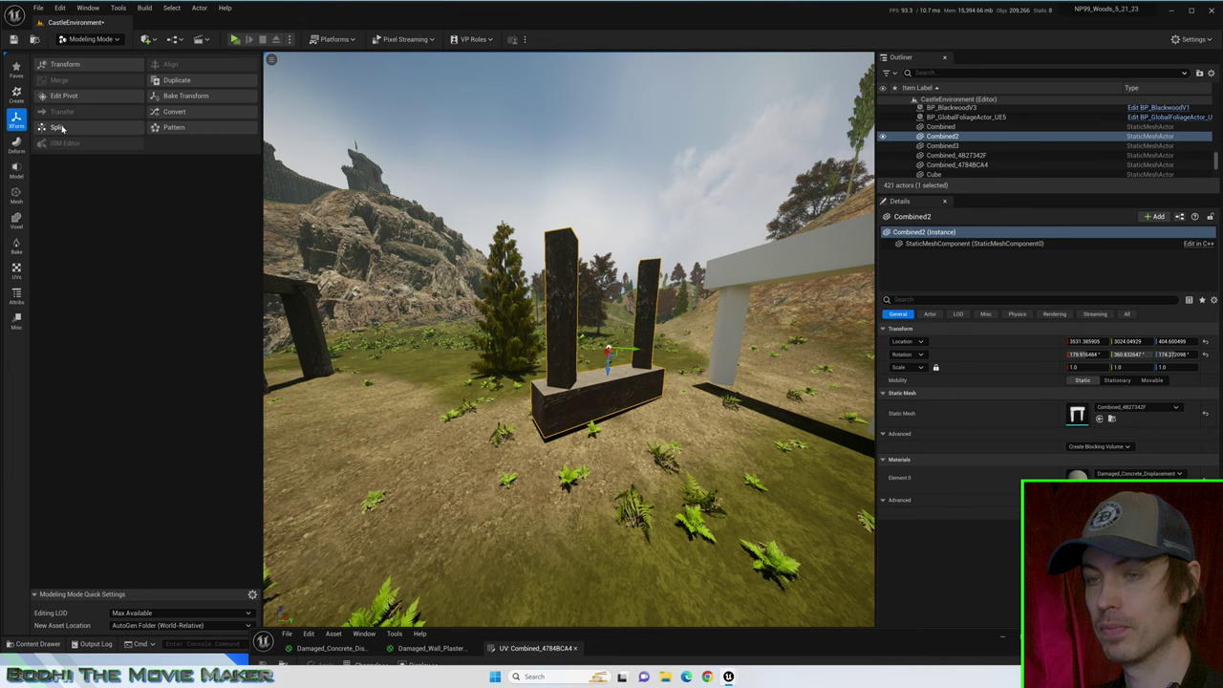
# Step: Split the upside-down arch into separate pieces and move one of the upright pillars sideways
pyautogui.click(55, 127)
pyautogui.click(566, 618)
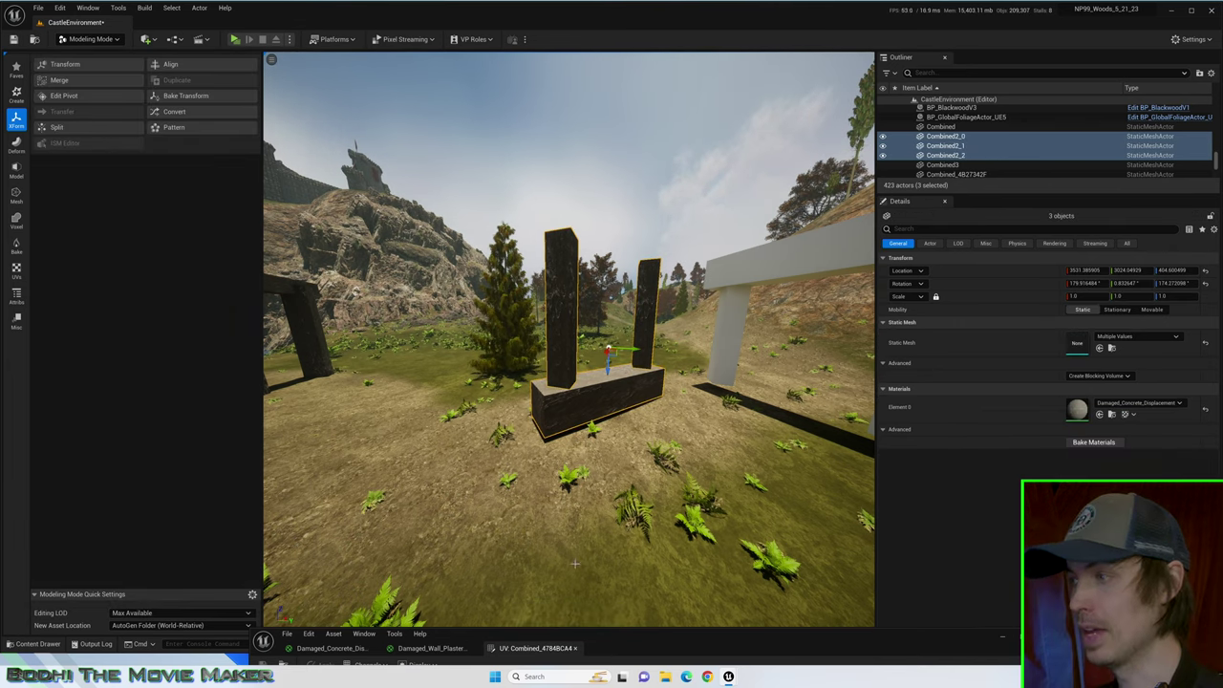
pyautogui.click(558, 330)
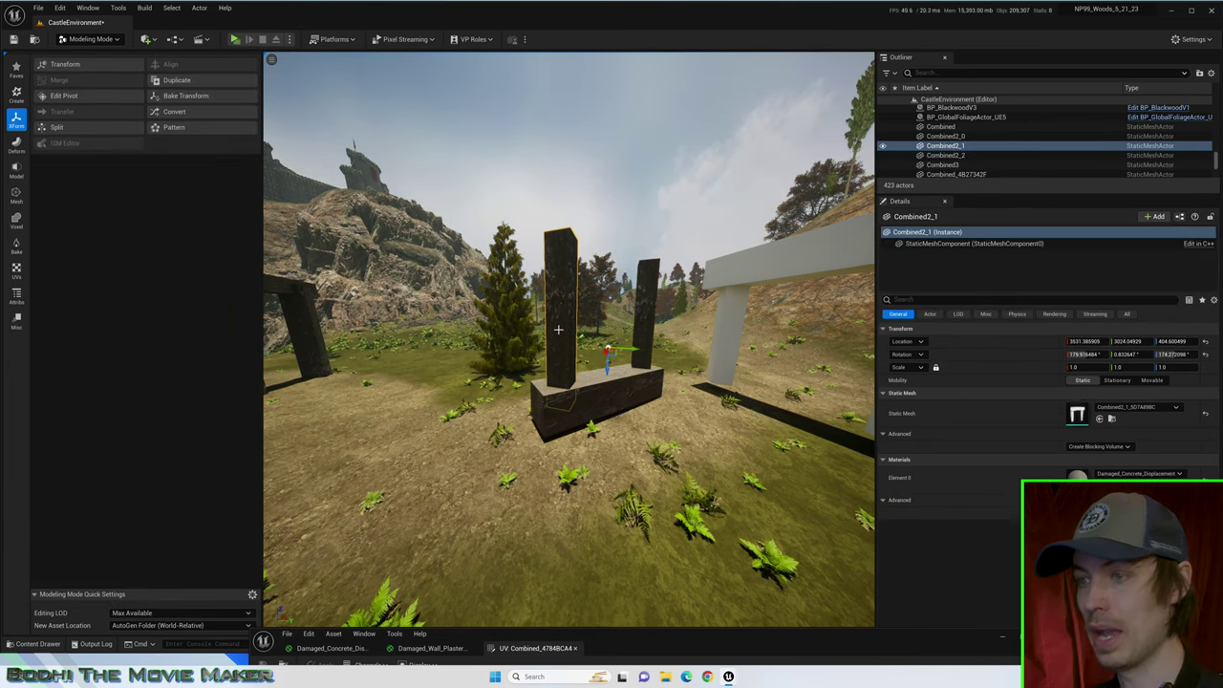
pyautogui.moveTo(608, 351); pyautogui.dragTo(564, 349)
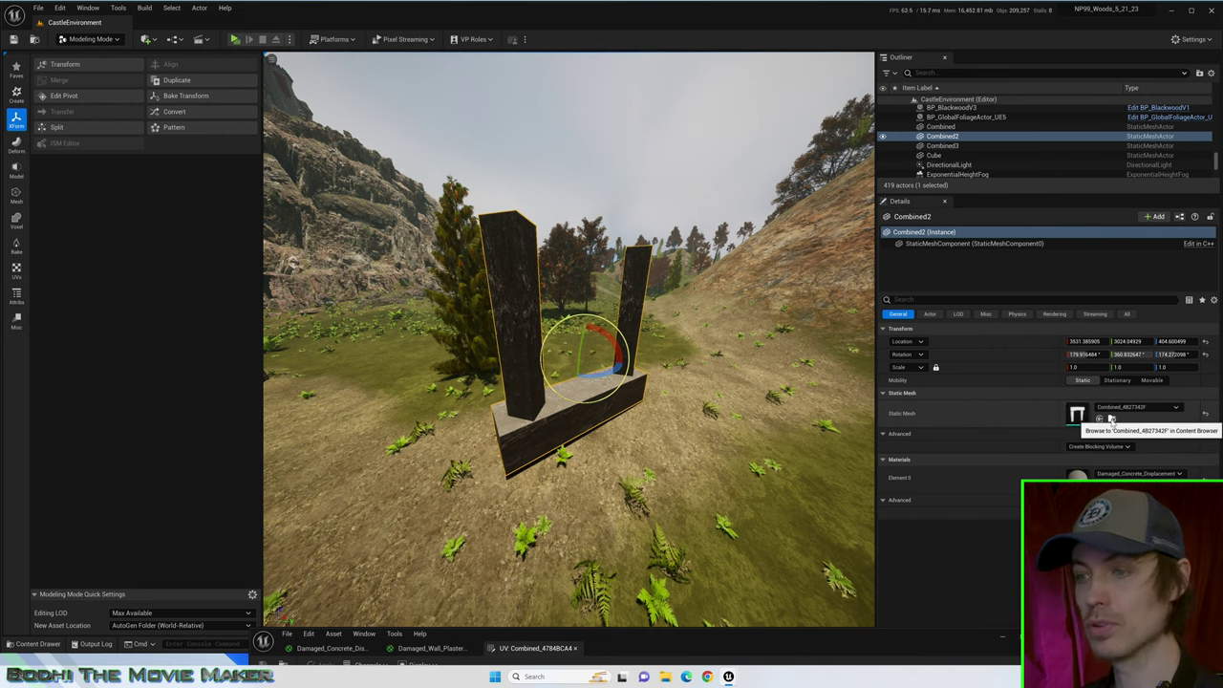
# Step: Locate the arch's static mesh asset Combined_4B27342F in the project content and place another copy beside the upside-down arch
pyautogui.click(1110, 420)
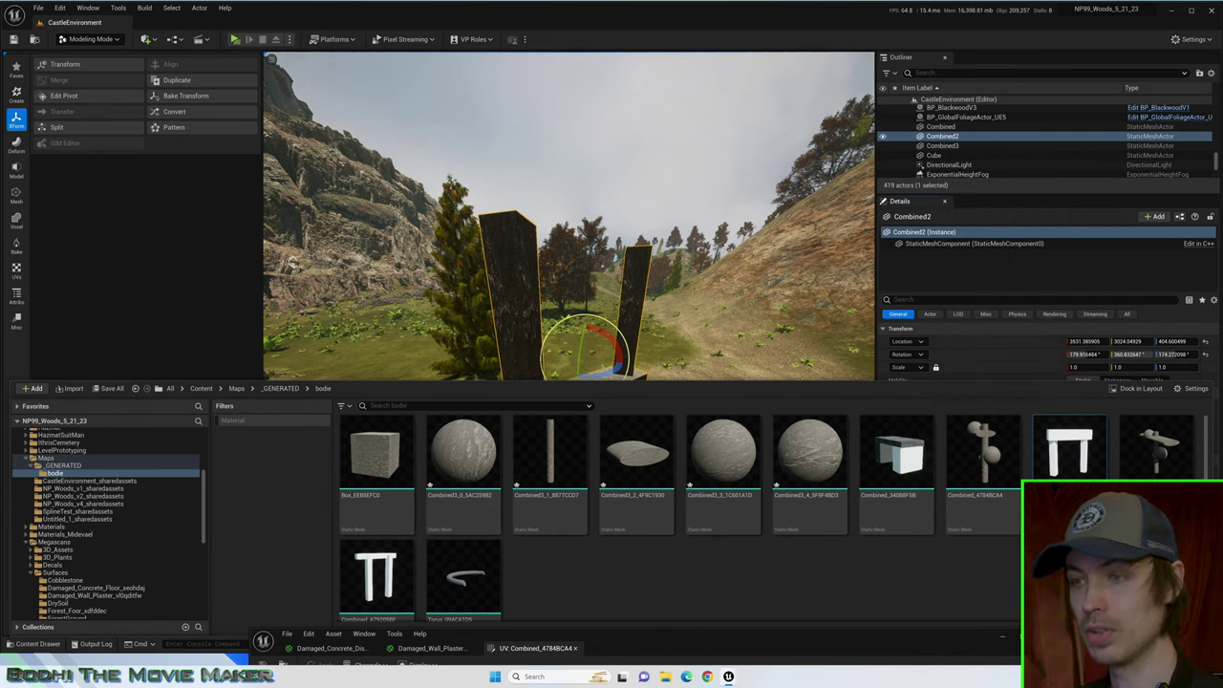
pyautogui.moveTo(1075, 459)
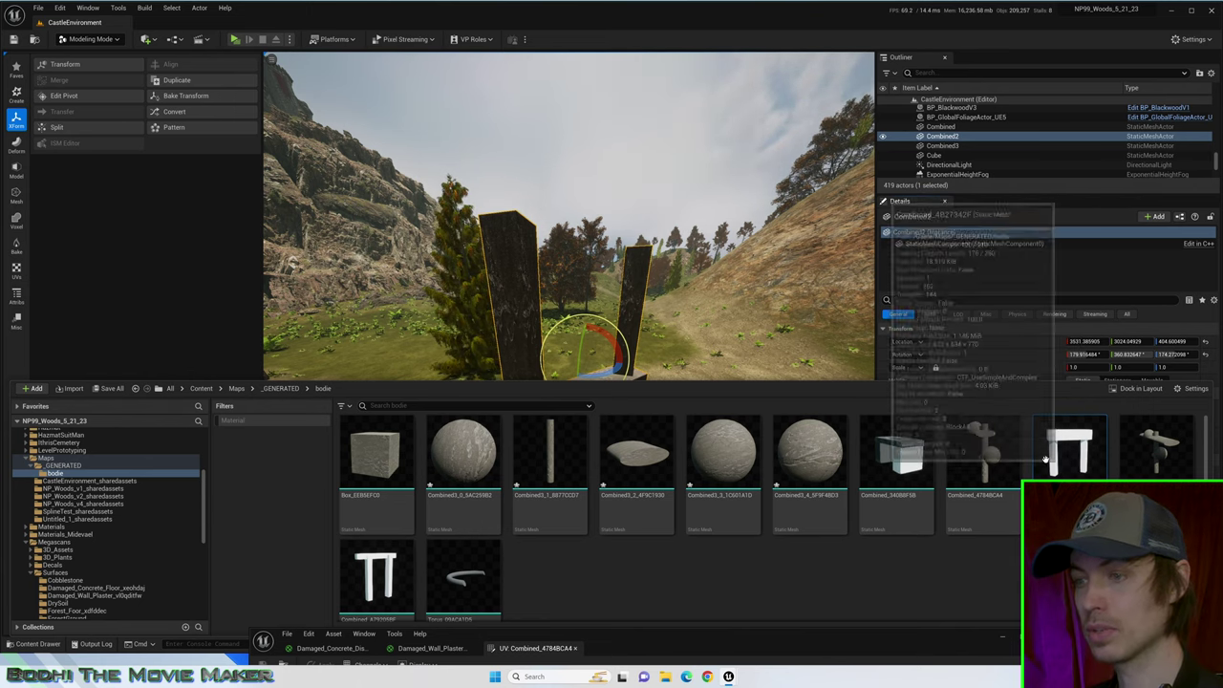
pyautogui.moveTo(1069, 466); pyautogui.dragTo(825, 294)
pyautogui.moveTo(826, 295)
pyautogui.mouseDown(button='right')
pyautogui.moveTo(855, 304)
pyautogui.moveTo(824, 300)
pyautogui.mouseUp(button='right')
pyautogui.click(526, 380)
pyautogui.moveTo(525, 381); pyautogui.dragTo(492, 380, button='right')
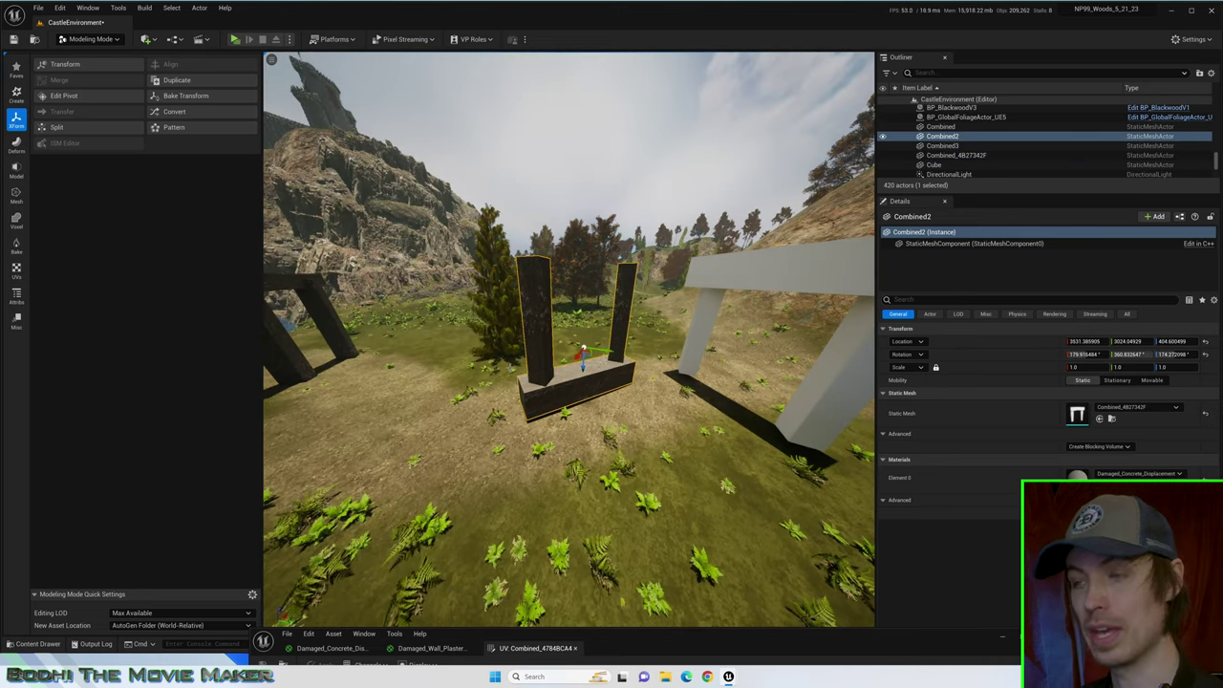
pyautogui.moveTo(583, 359); pyautogui.dragTo(671, 352, button='right')
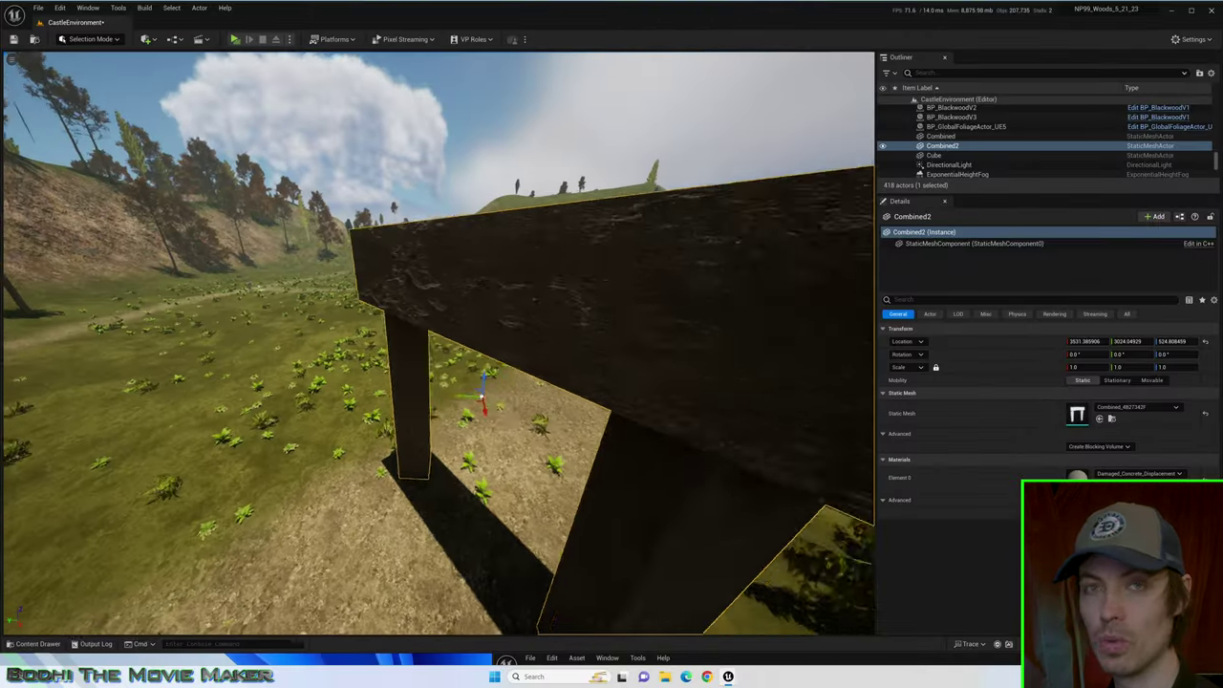
# Step: Turn the textured arch over by 180° so its crossbeam rests on the ground
pyautogui.moveTo(440, 344)
pyautogui.mouseDown(button='right')
pyautogui.moveTo(516, 359)
pyautogui.moveTo(521, 382)
pyautogui.moveTo(488, 411)
pyautogui.moveTo(349, 356)
pyautogui.moveTo(440, 366)
pyautogui.mouseUp(button='right')
pyautogui.moveTo(429, 427); pyautogui.dragTo(439, 172)
pyautogui.press('e')
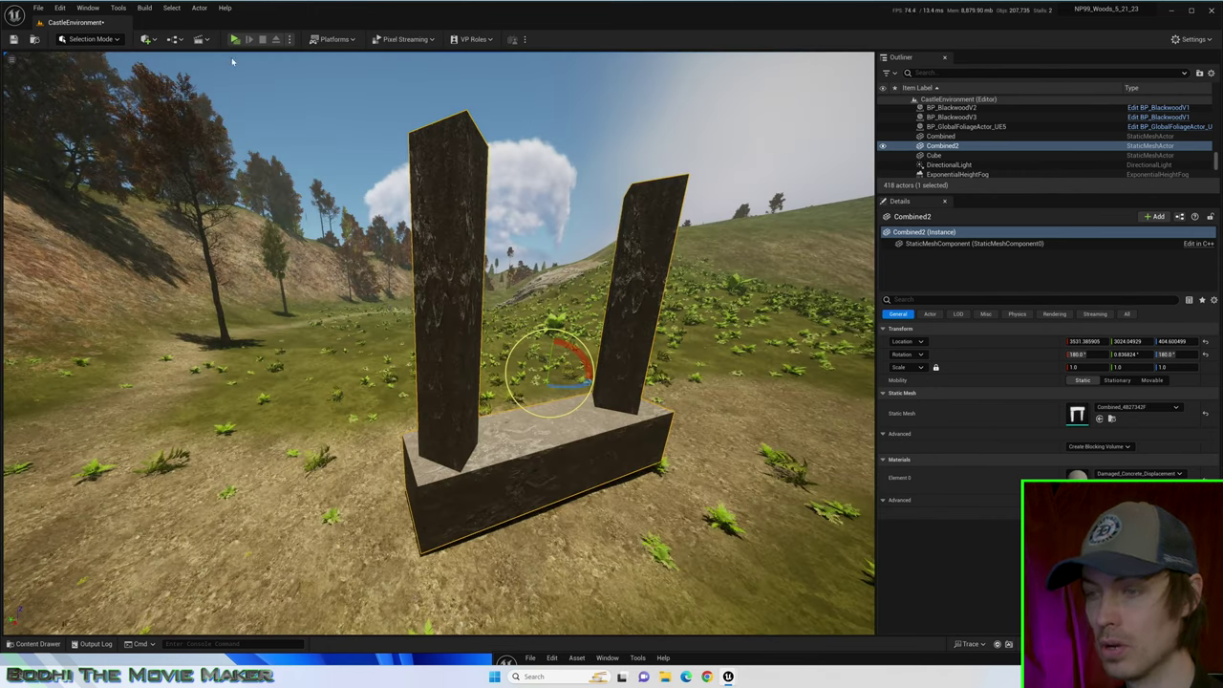
# Step: Start the Transform UVs tool on the arch in Modeling mode and rotate the UV island on the nearer pillar's face
pyautogui.click(88, 38)
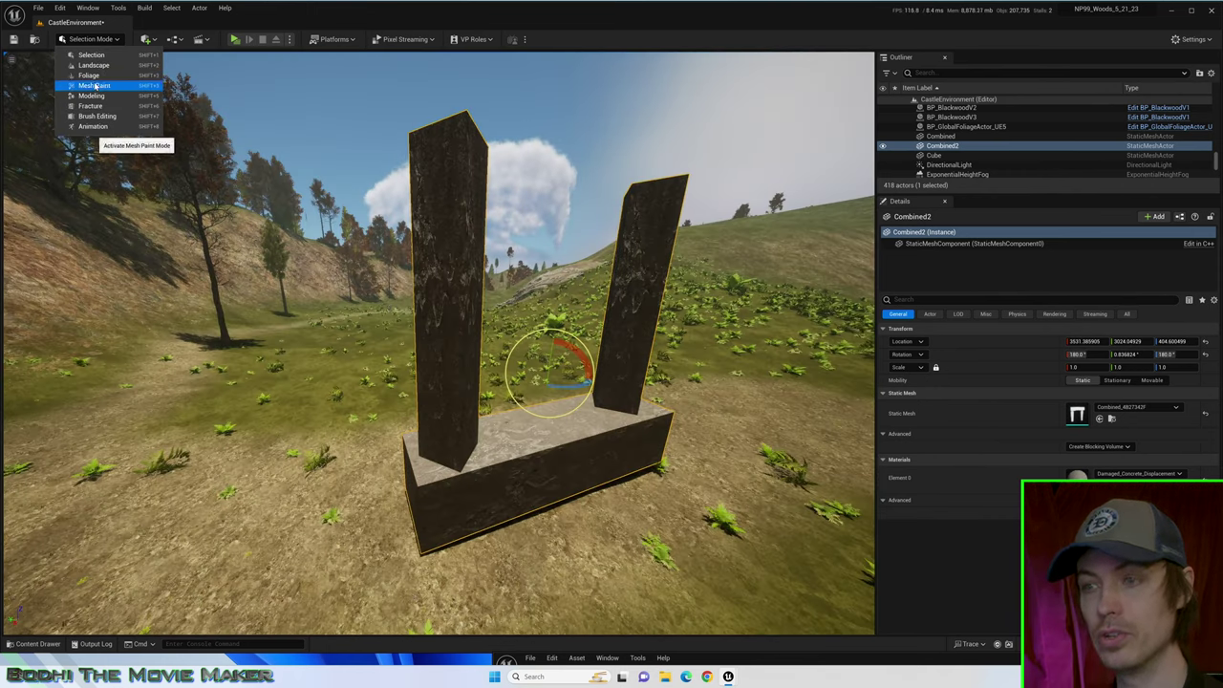
pyautogui.click(95, 116)
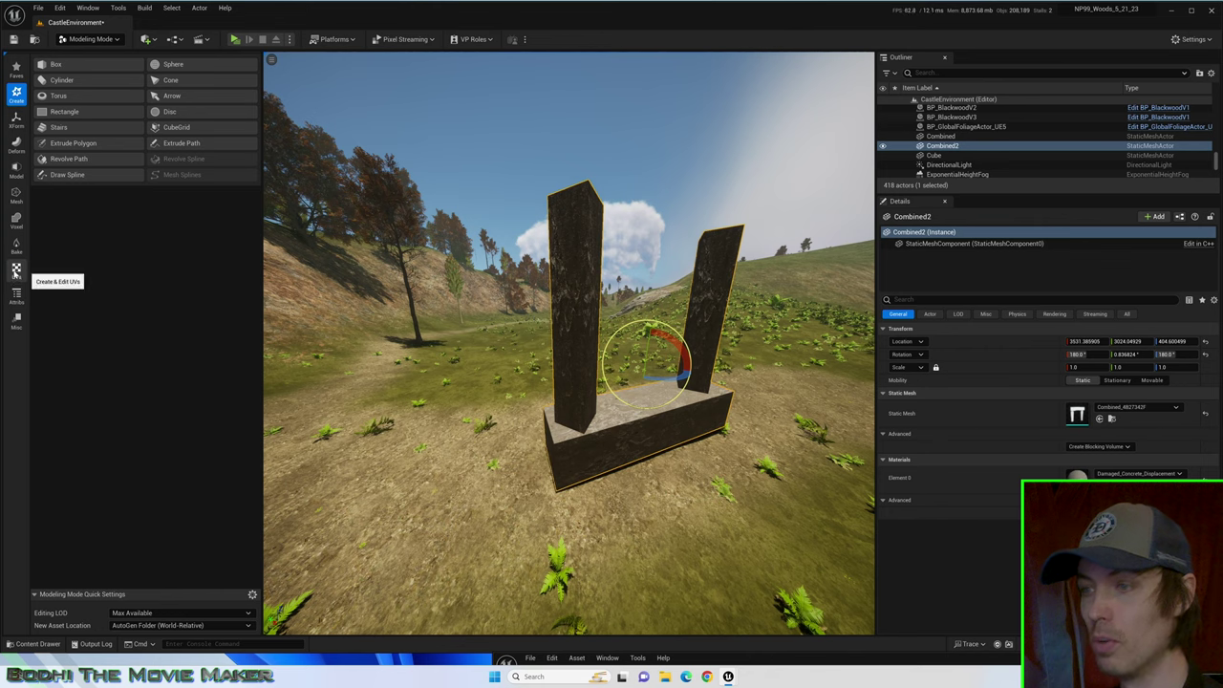
pyautogui.click(15, 271)
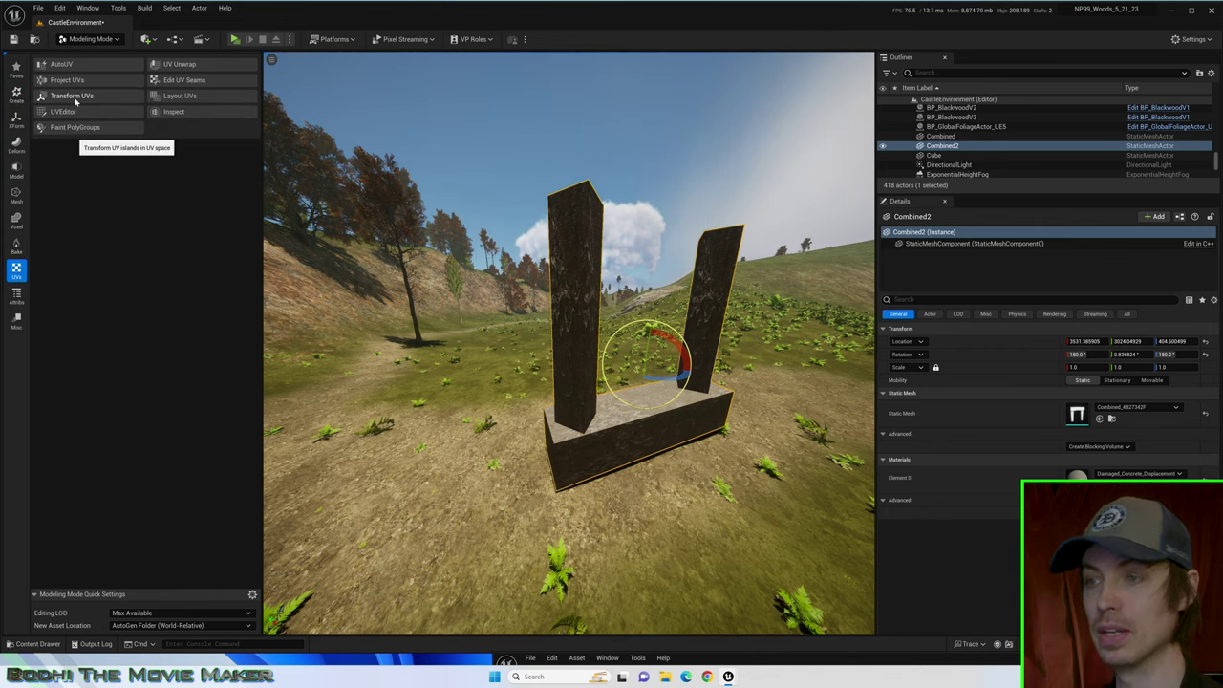
pyautogui.click(75, 100)
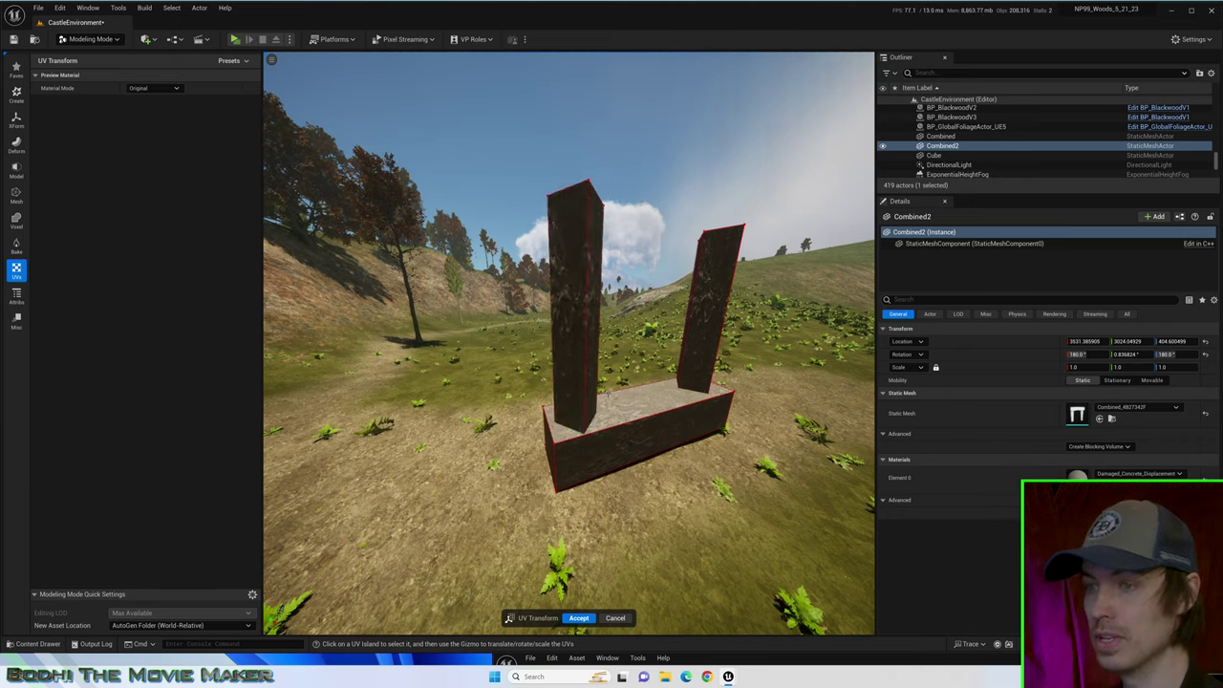
pyautogui.moveTo(528, 349); pyautogui.dragTo(476, 286, button='right')
pyautogui.click(479, 159)
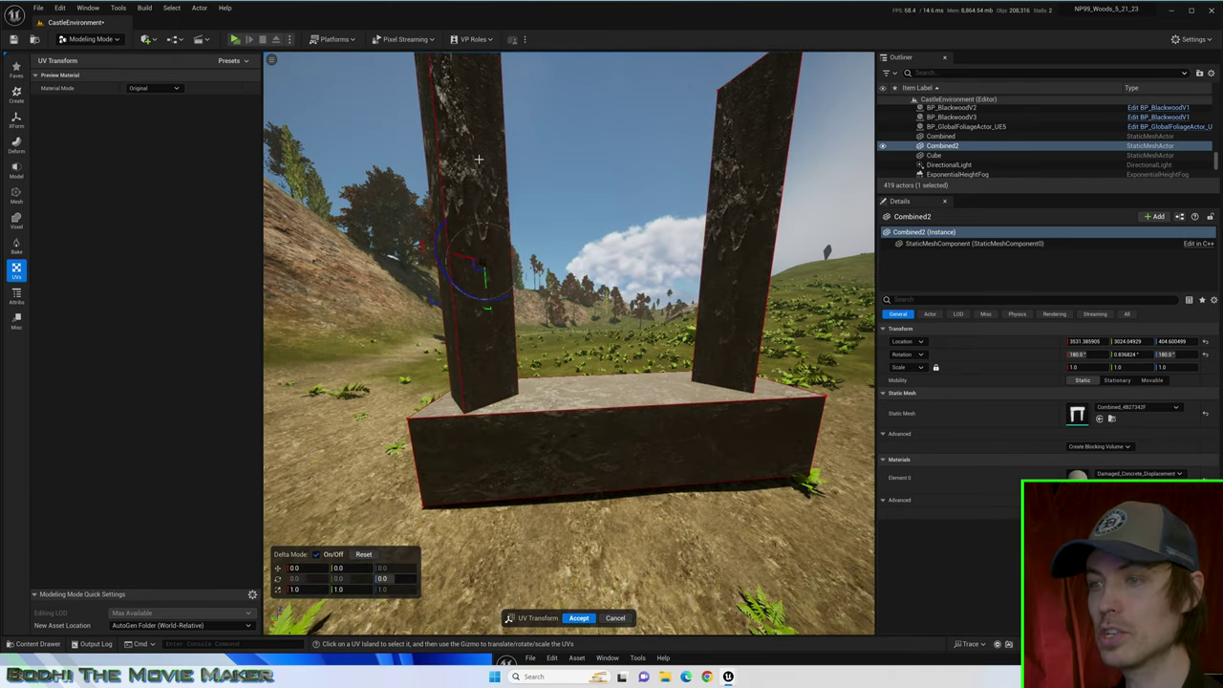
pyautogui.moveTo(436, 304); pyautogui.dragTo(492, 289)
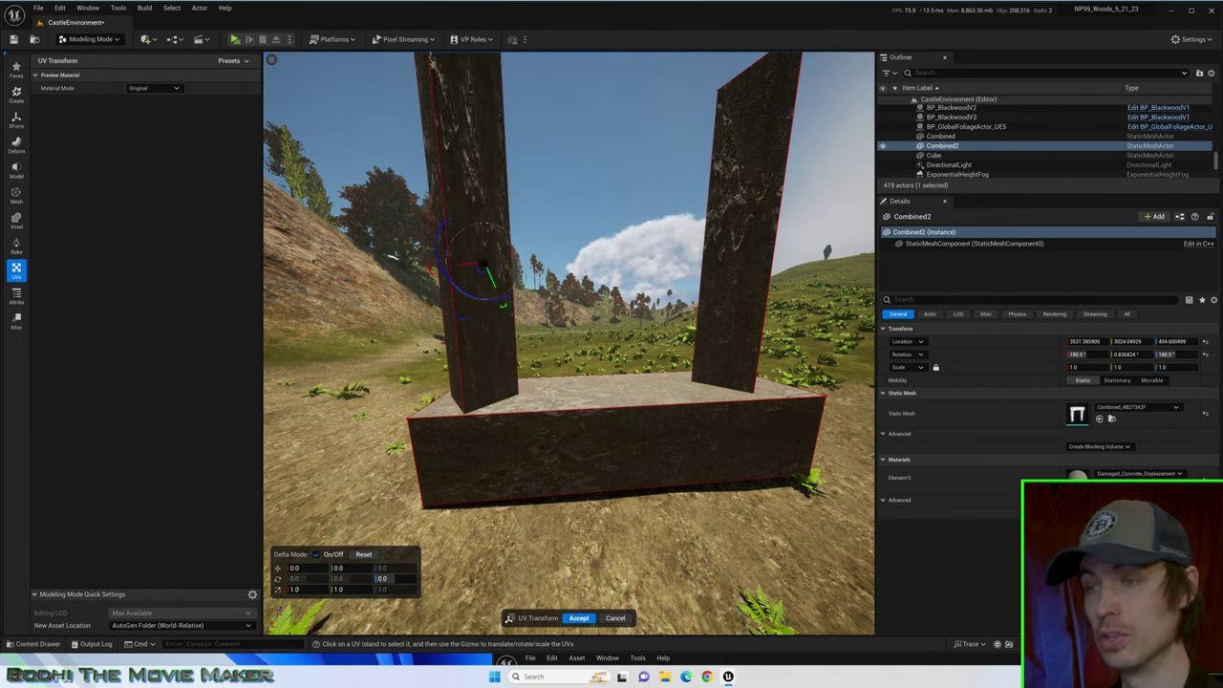
# Step: Select the UV island on the front face of the base beam and transform its texture placement
pyautogui.moveTo(506, 315); pyautogui.dragTo(534, 348, button='right')
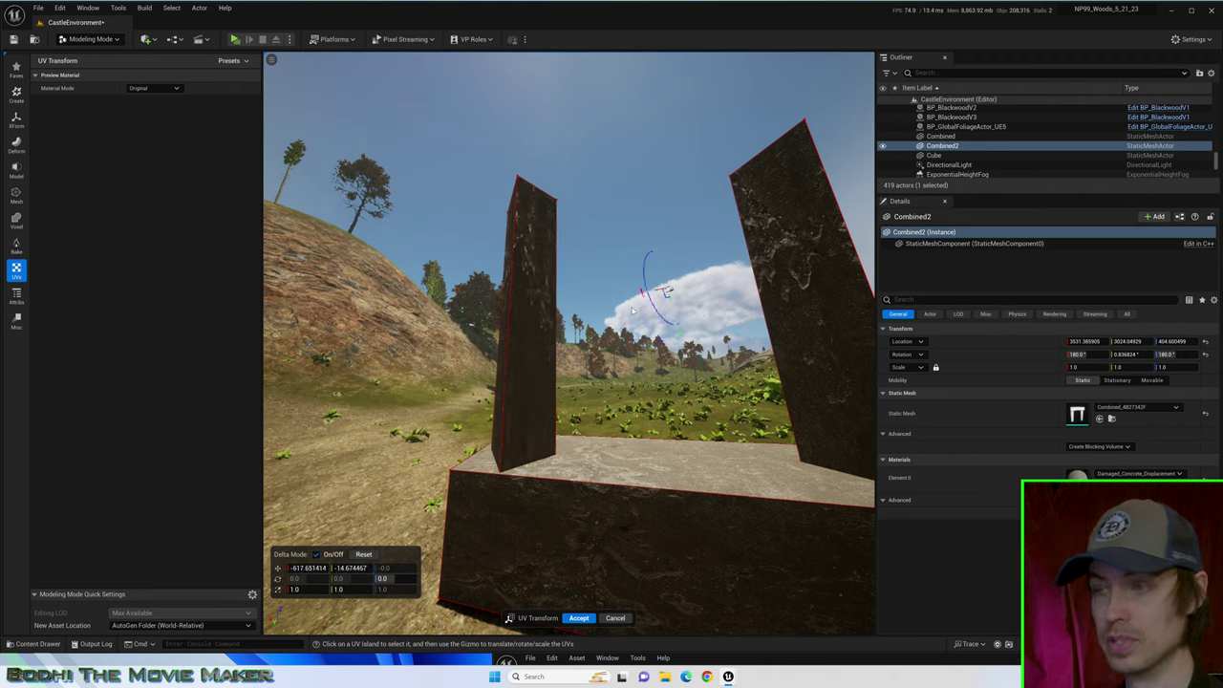
pyautogui.click(598, 581)
pyautogui.click(599, 582)
pyautogui.moveTo(598, 582); pyautogui.dragTo(557, 476, button='right')
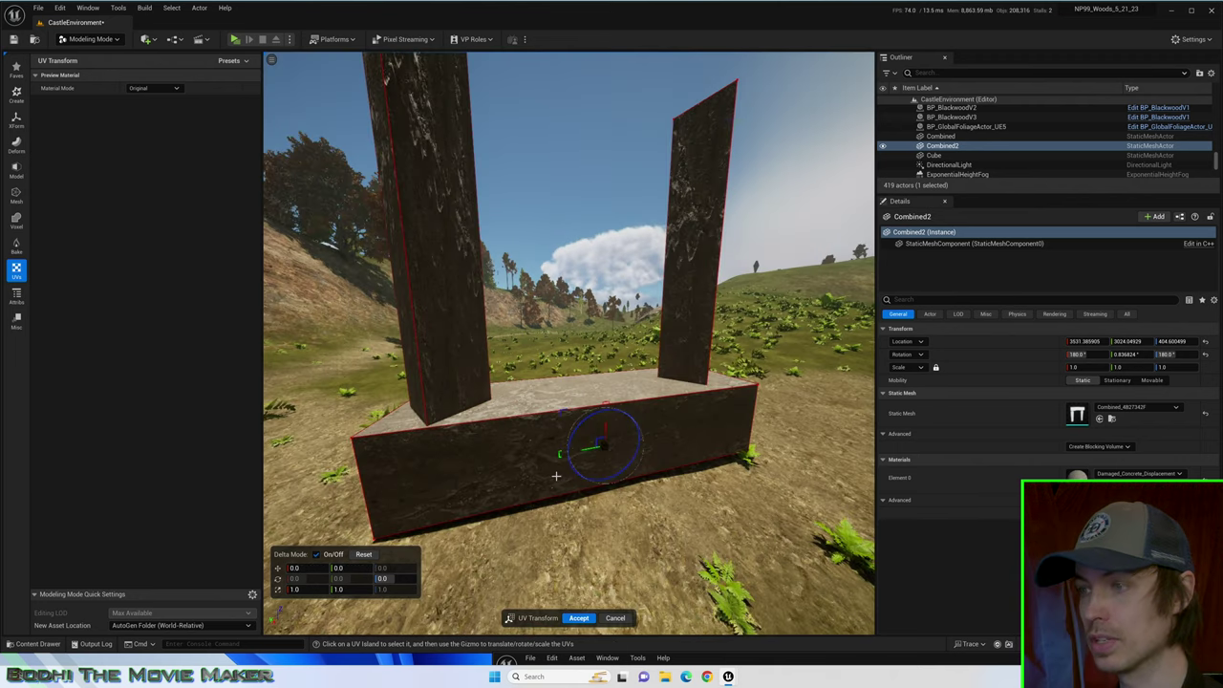
pyautogui.moveTo(582, 422); pyautogui.dragTo(588, 399)
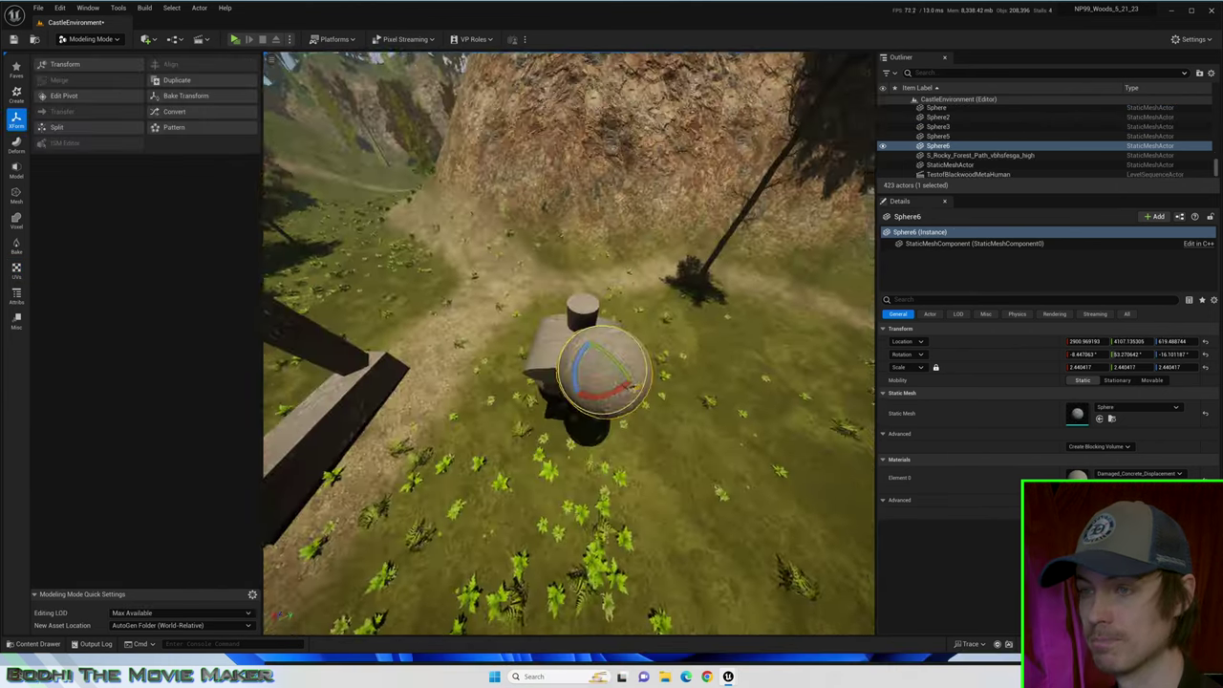
# Step: Rotate the large concrete sphere attached beside the cylinder to reorient its displaced surface
pyautogui.moveTo(569, 344); pyautogui.dragTo(535, 363, button='right')
pyautogui.keyDown('alt'); pyautogui.moveTo(570, 365); pyautogui.dragTo(430, 373); pyautogui.keyUp('alt')
pyautogui.moveTo(592, 363); pyautogui.dragTo(564, 372, button='right')
pyautogui.keyDown('alt'); pyautogui.moveTo(564, 382); pyautogui.dragTo(555, 327); pyautogui.keyUp('alt')
pyautogui.keyDown('alt'); pyautogui.moveTo(727, 350); pyautogui.dragTo(602, 373); pyautogui.keyUp('alt')
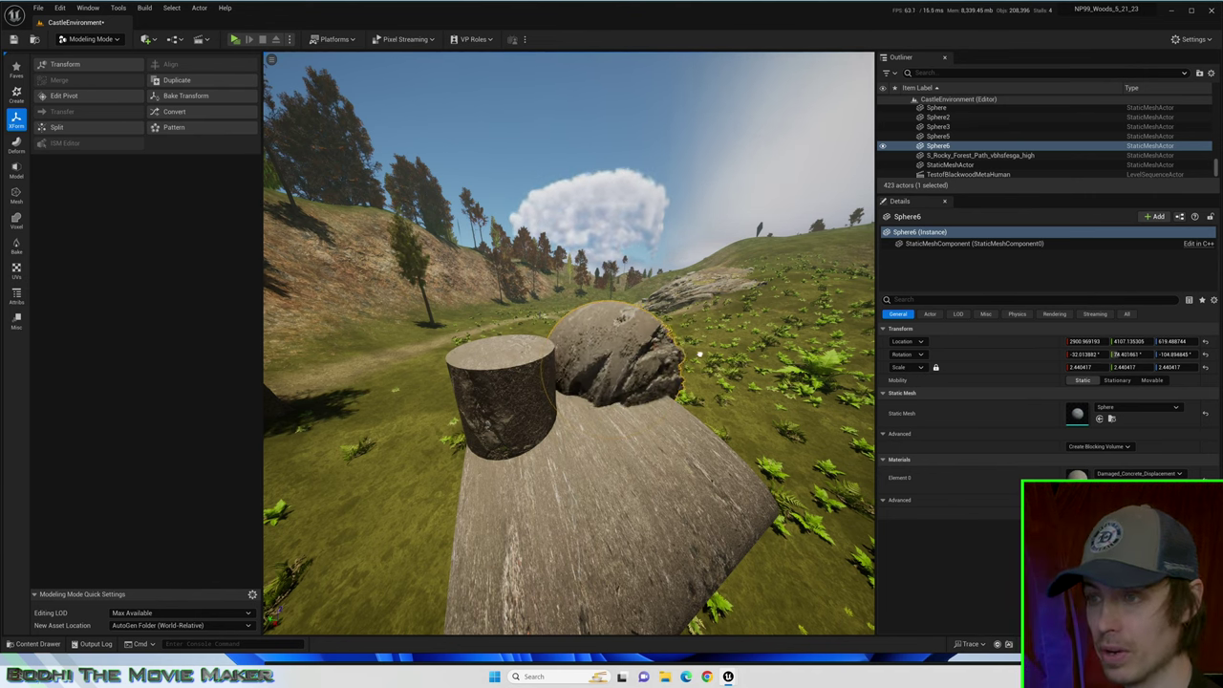
pyautogui.keyDown('alt'); pyautogui.moveTo(610, 322); pyautogui.dragTo(581, 357); pyautogui.keyUp('alt')
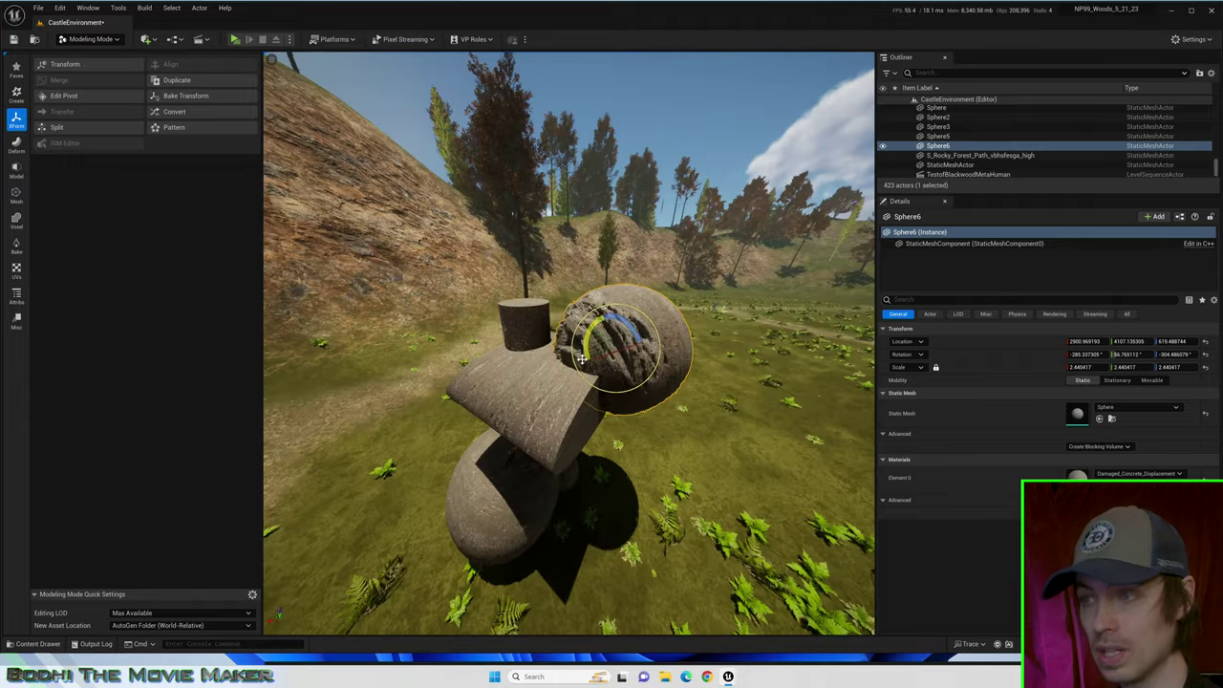
# Step: Select the five stacked concrete shapes, including the large sphere, and merge them into one mesh
pyautogui.keyDown('shift'); pyautogui.click(515, 335); pyautogui.keyUp('shift')
pyautogui.keyDown('shift'); pyautogui.click(499, 398); pyautogui.keyUp('shift')
pyautogui.keyDown('shift'); pyautogui.click(495, 497); pyautogui.keyUp('shift')
pyautogui.keyDown('shift'); pyautogui.click(566, 482); pyautogui.keyUp('shift')
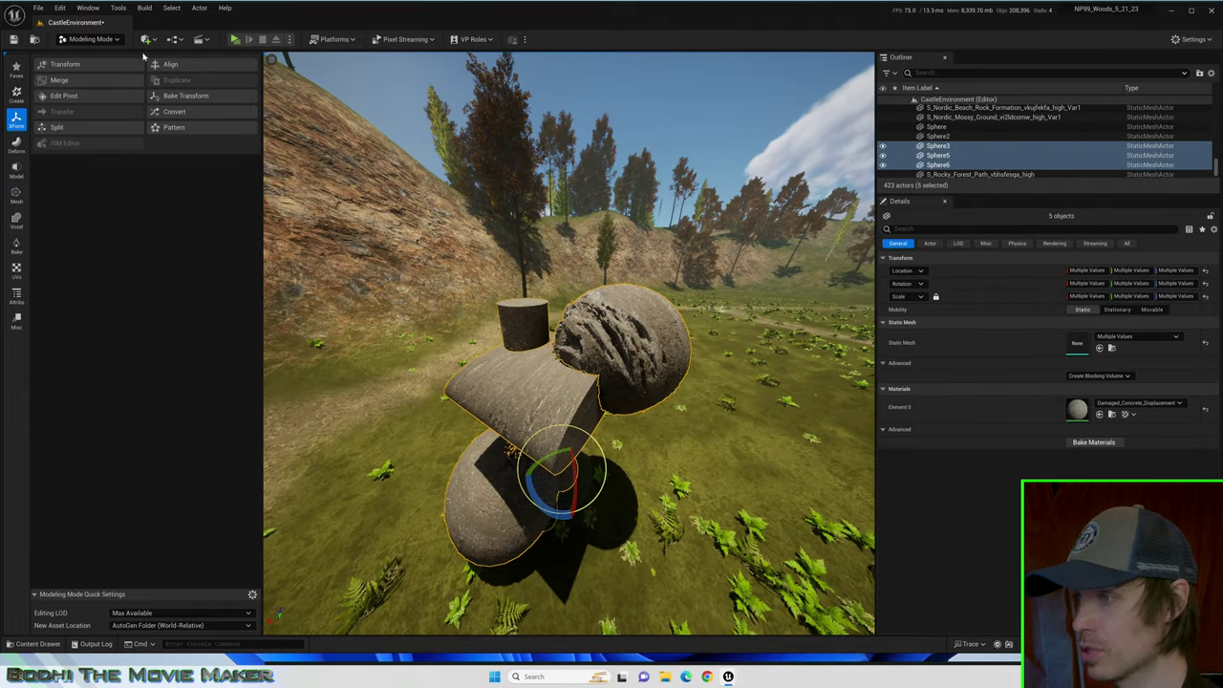
pyautogui.click(59, 81)
pyautogui.click(569, 618)
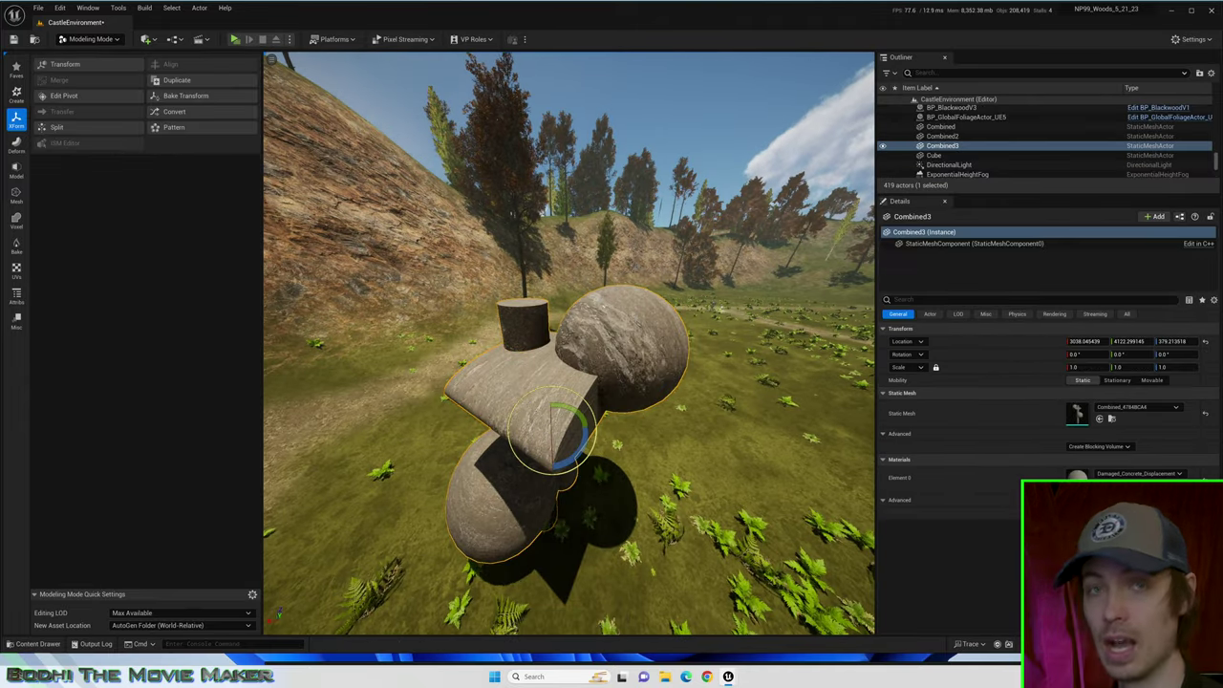
# Step: Move the merged stack of concrete shapes upward
pyautogui.press('w')
pyautogui.moveTo(539, 402); pyautogui.dragTo(573, 373, button='right')
pyautogui.press('s')
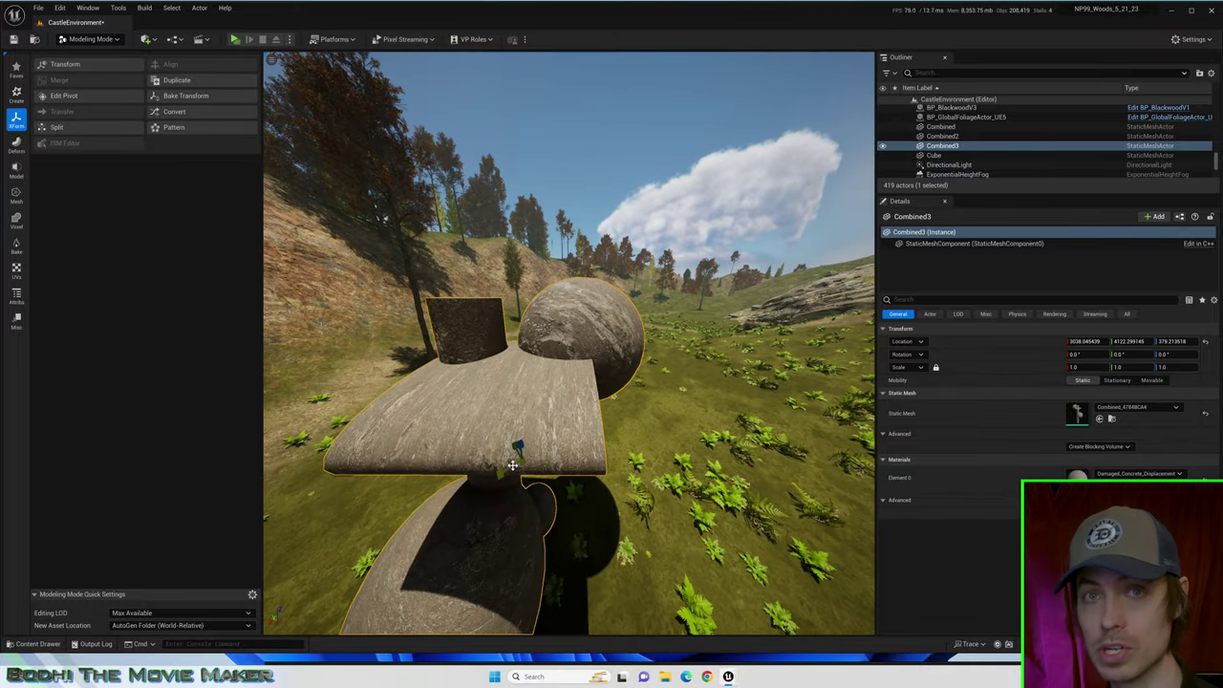
pyautogui.moveTo(515, 459); pyautogui.dragTo(514, 427)
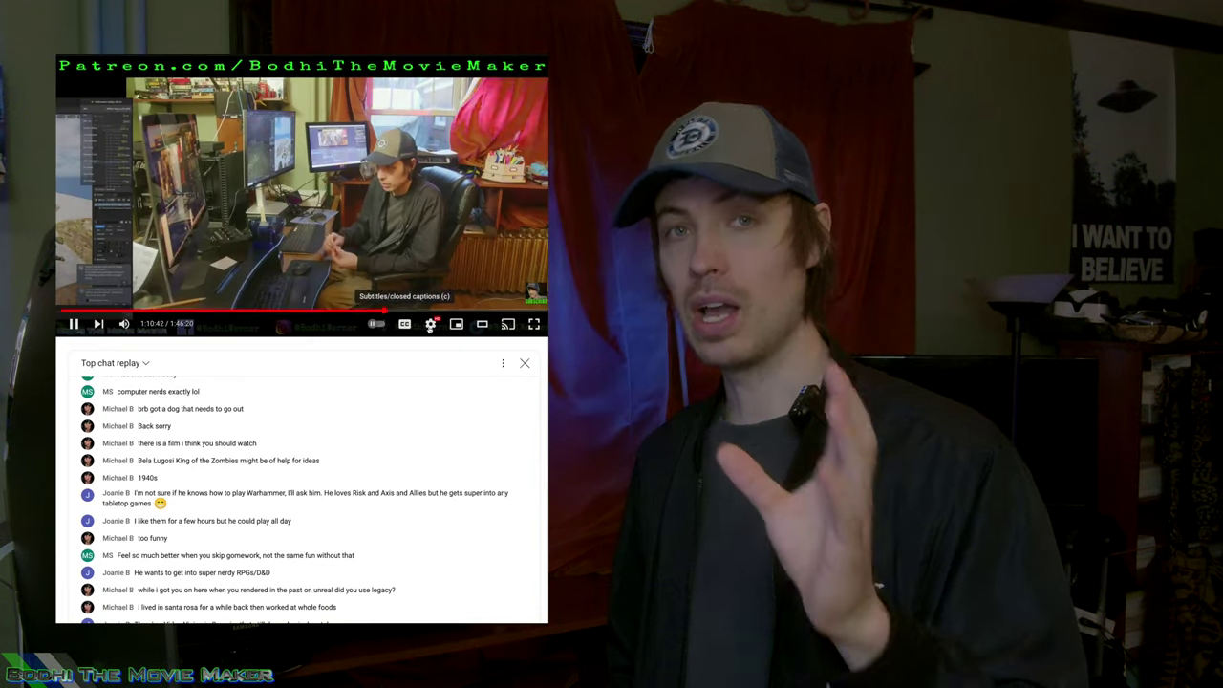
pyautogui.moveTo(385, 311)
pyautogui.mouseDown()
pyautogui.moveTo(319, 313)
pyautogui.moveTo(381, 311)
pyautogui.mouseUp()
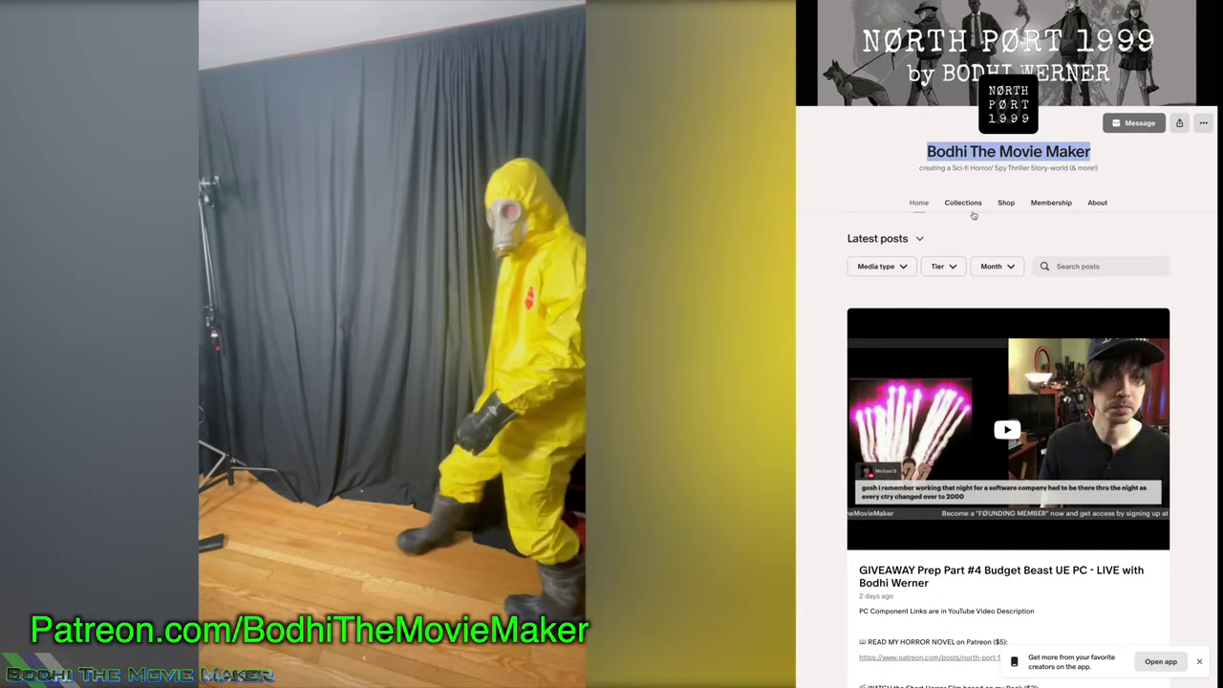
pyautogui.click(963, 203)
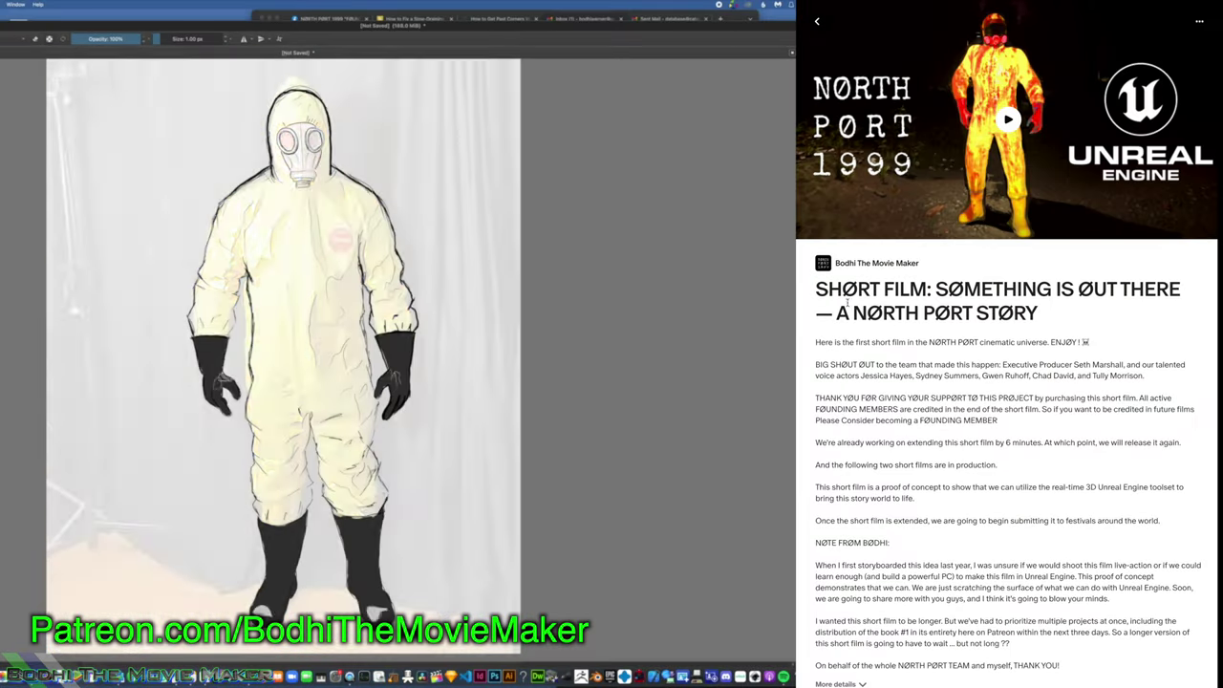
# Step: On Patreon, leave the short film's product page and view the benefits included in the "FØUNDING MEMBER" membership
pyautogui.moveTo(815, 288)
pyautogui.mouseDown()
pyautogui.moveTo(1077, 291)
pyautogui.moveTo(1038, 314)
pyautogui.mouseUp()
pyautogui.click(816, 23)
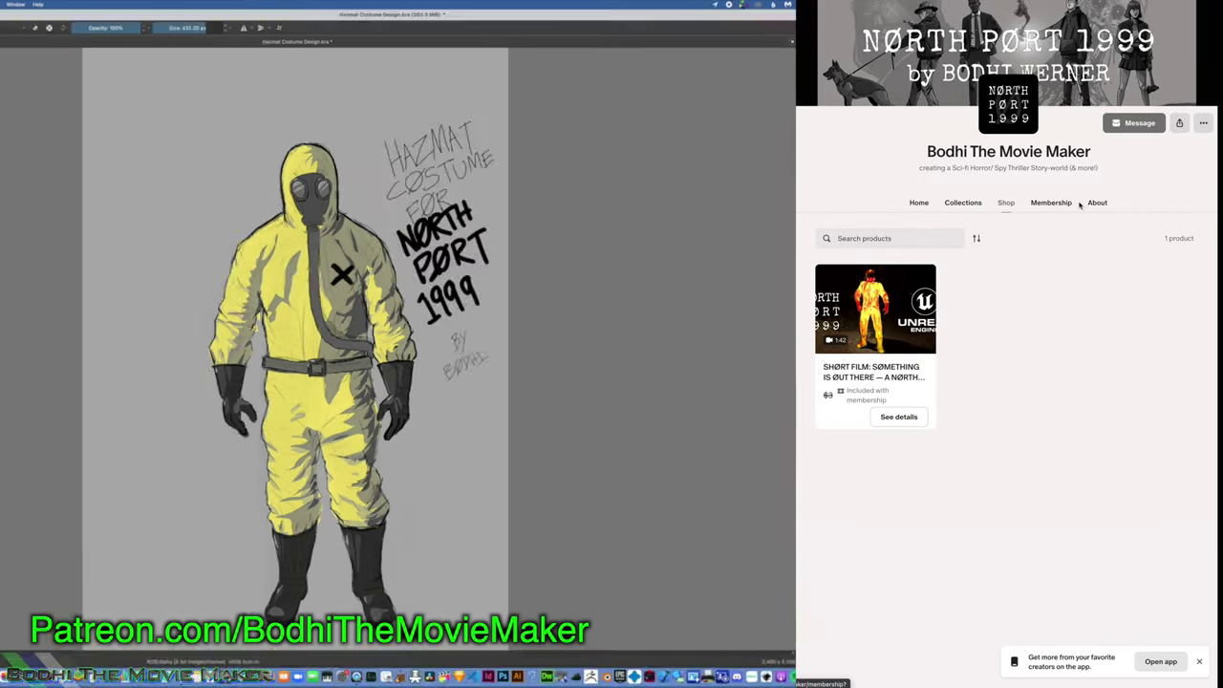
pyautogui.click(1078, 203)
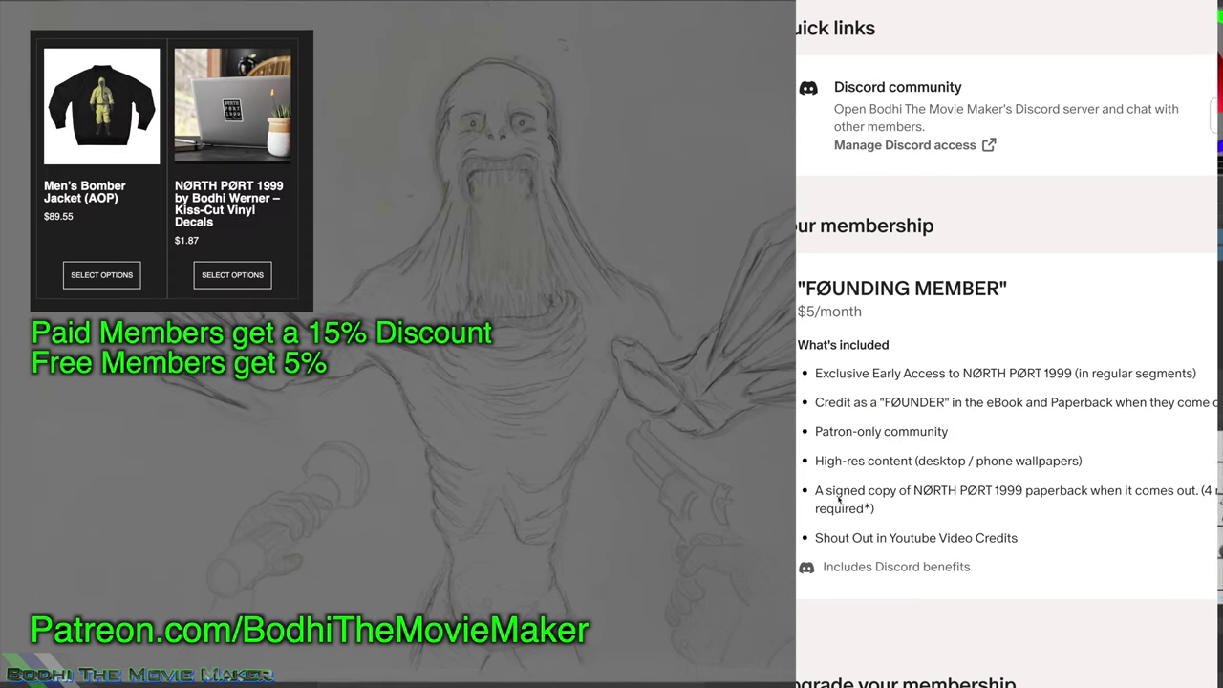
pyautogui.keyDown('ctrl'); pyautogui.scroll(-5, 840, 500); pyautogui.keyUp('ctrl')
pyautogui.scroll(2, 919, 175)
# Step: Open the novel NØRTH PØRT 1999 from the creator's collections and view its full novel post
pyautogui.click(966, 183)
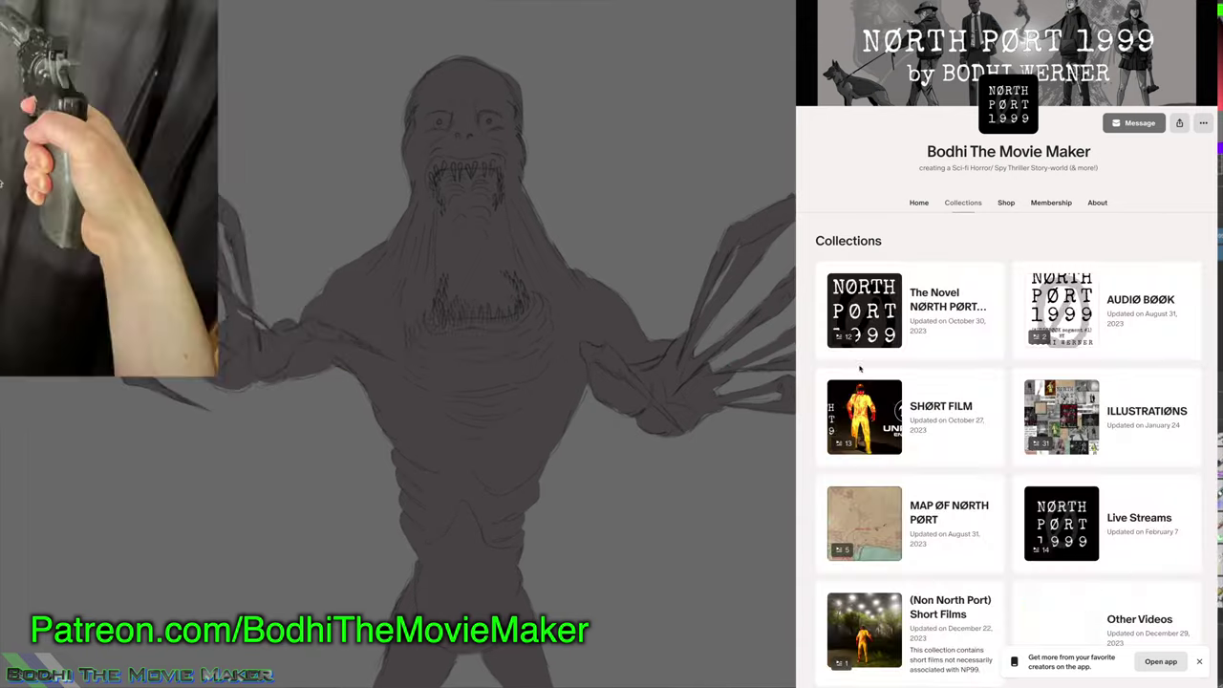
pyautogui.click(940, 303)
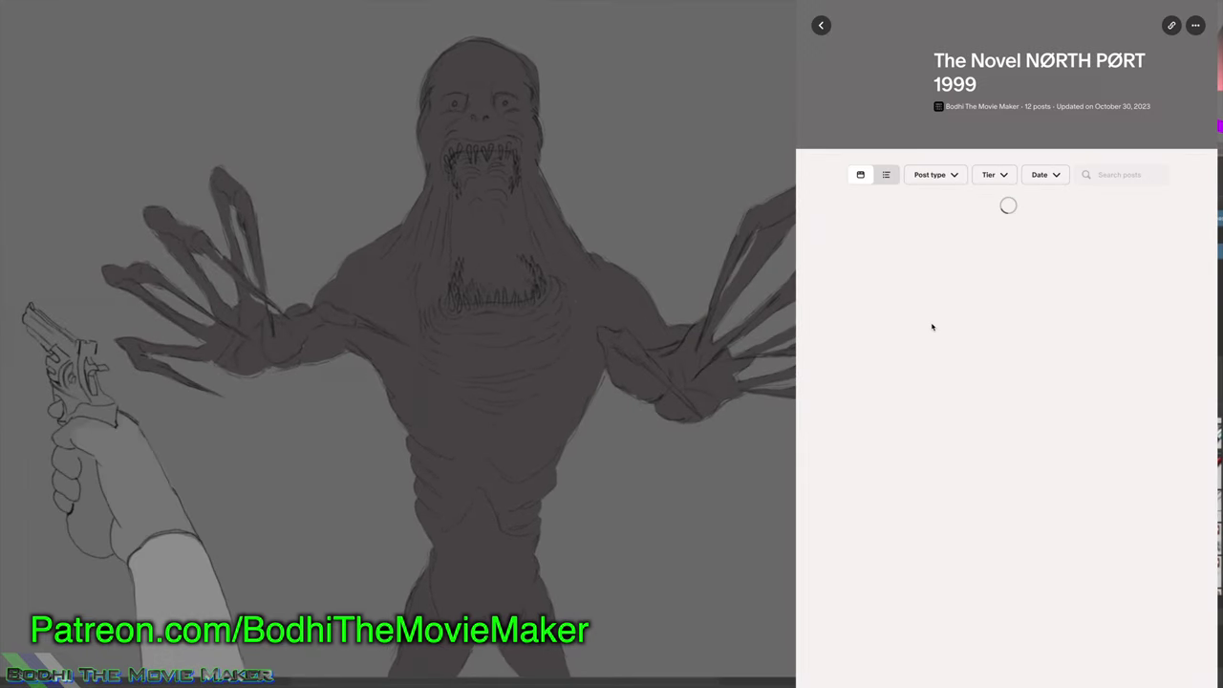
pyautogui.scroll(-1, 961, 325)
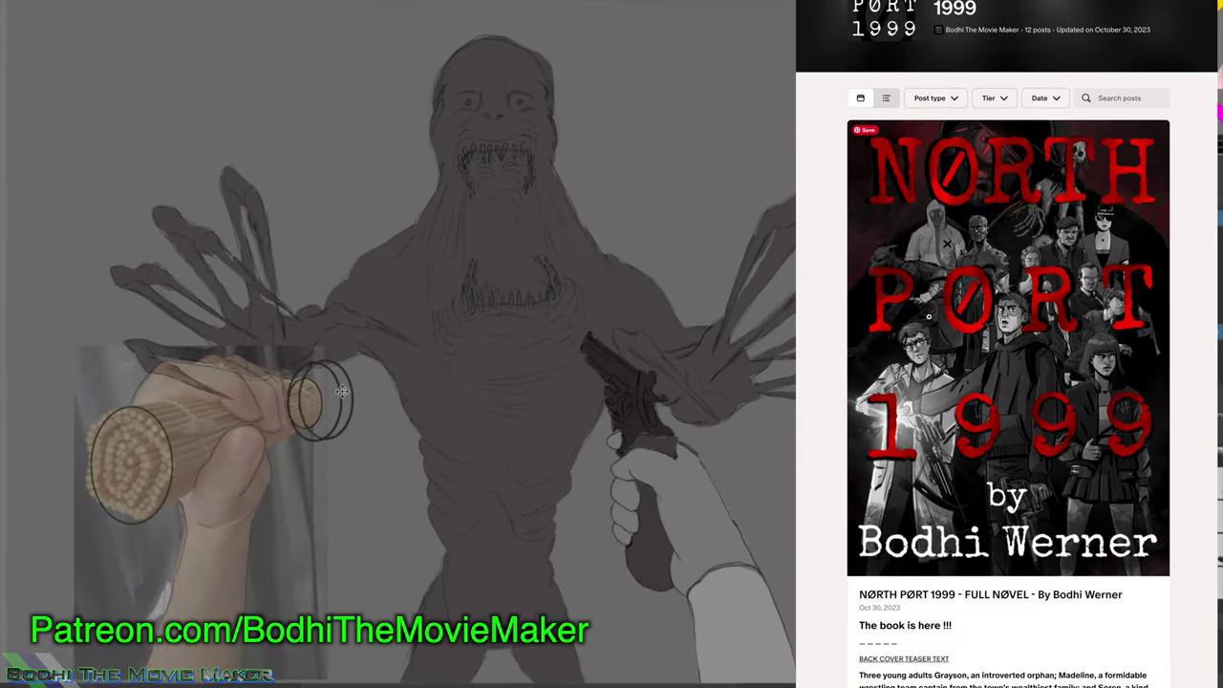
pyautogui.scroll(-1, 942, 541)
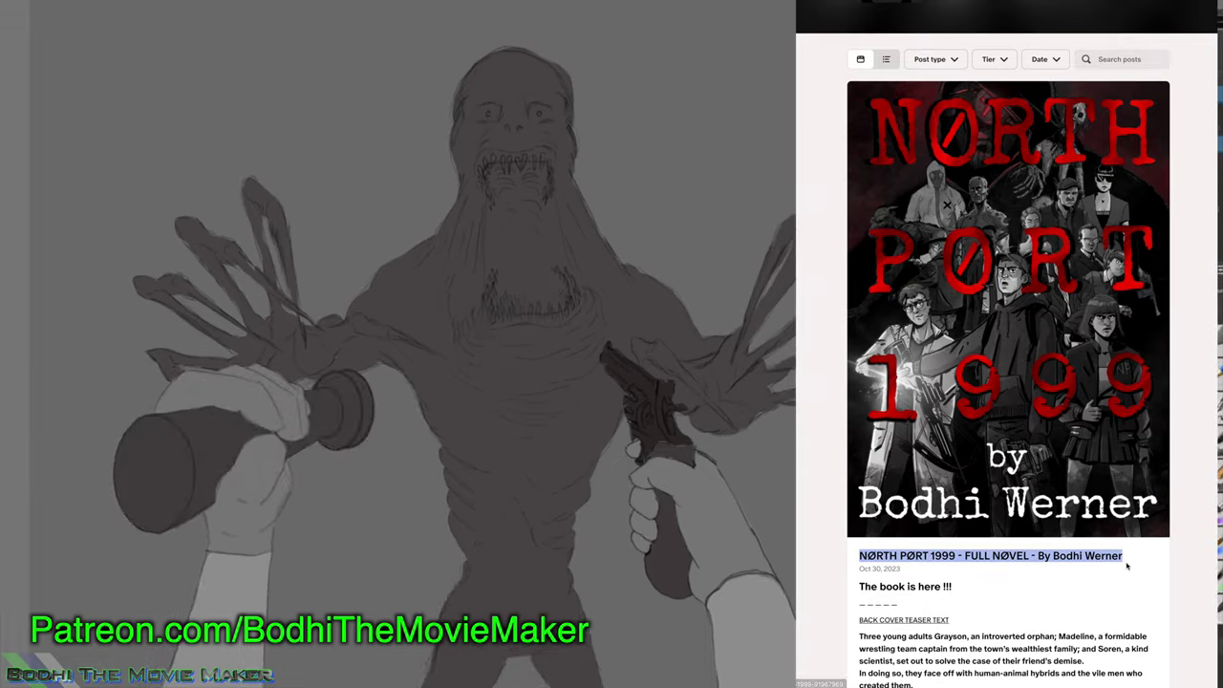